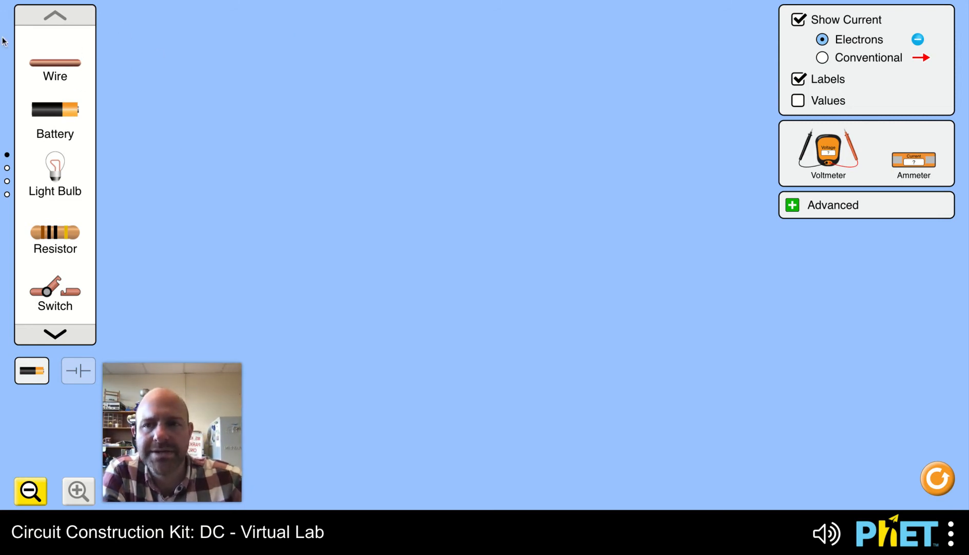
Place a high-voltage battery in the workspace, open its voltage setting and put the battery back in the component palette
{"action": "left_click", "coordinate": [71, 330]}
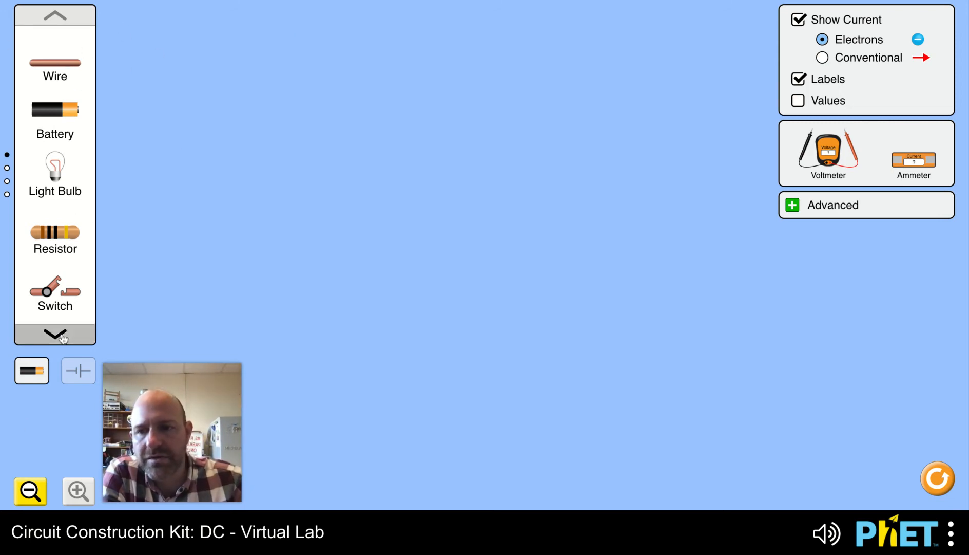
{"action": "left_click", "coordinate": [65, 10]}
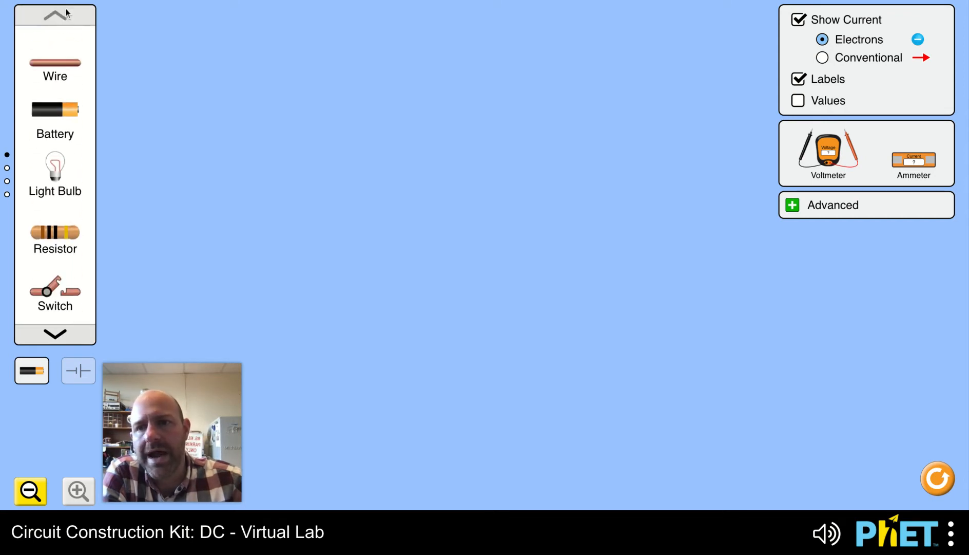
{"action": "left_click", "coordinate": [70, 335]}
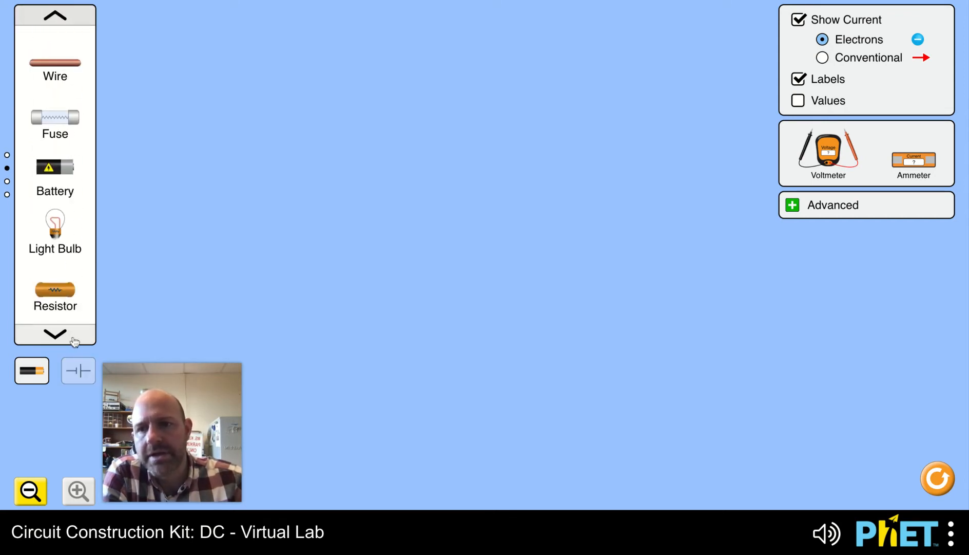
{"action": "left_click", "coordinate": [72, 15]}
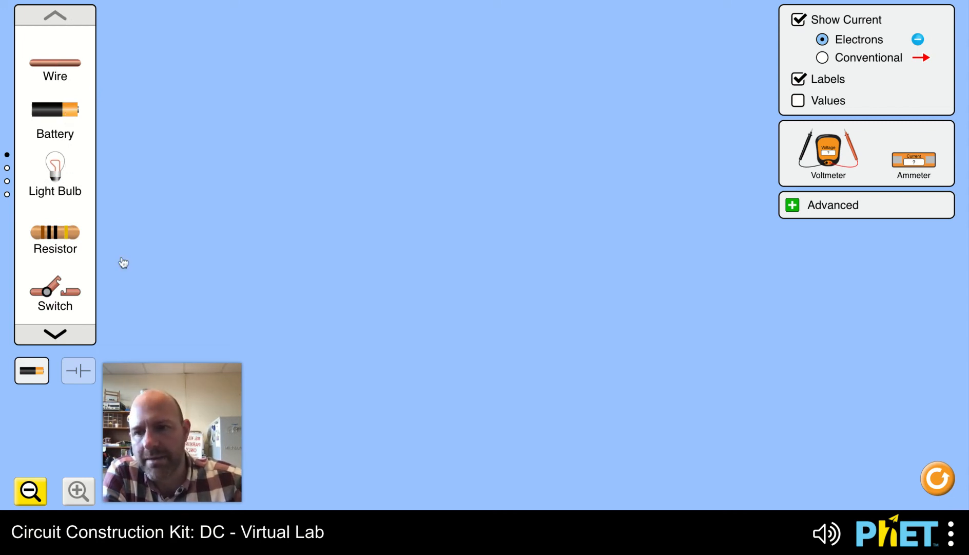
{"action": "left_click", "coordinate": [68, 339]}
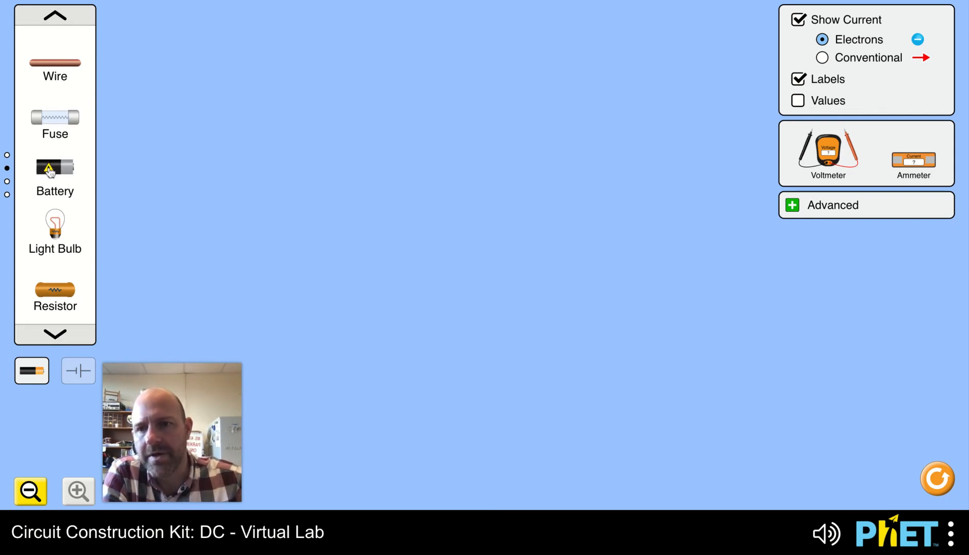
{"action": "left_click_drag", "start_coordinate": [51, 171], "coordinate": [370, 170]}
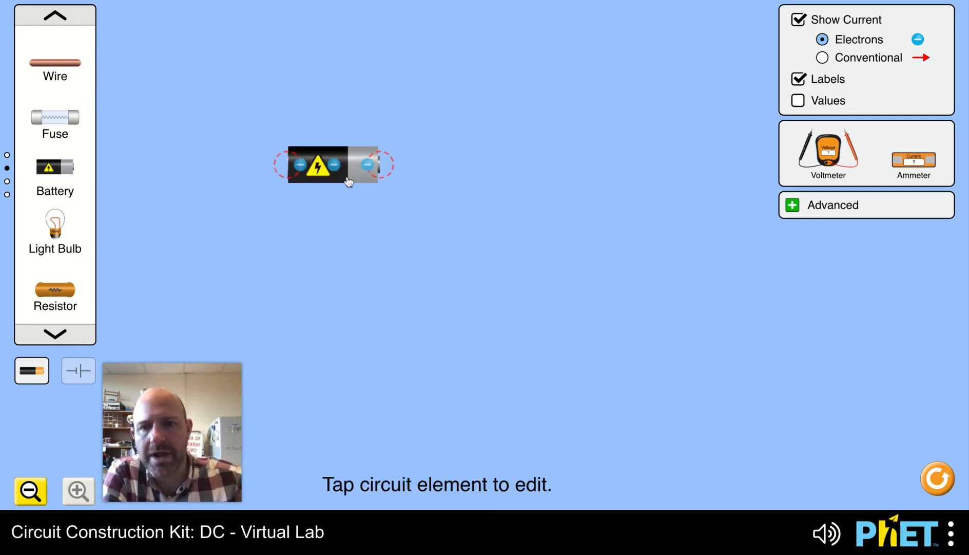
{"action": "left_click", "coordinate": [348, 177]}
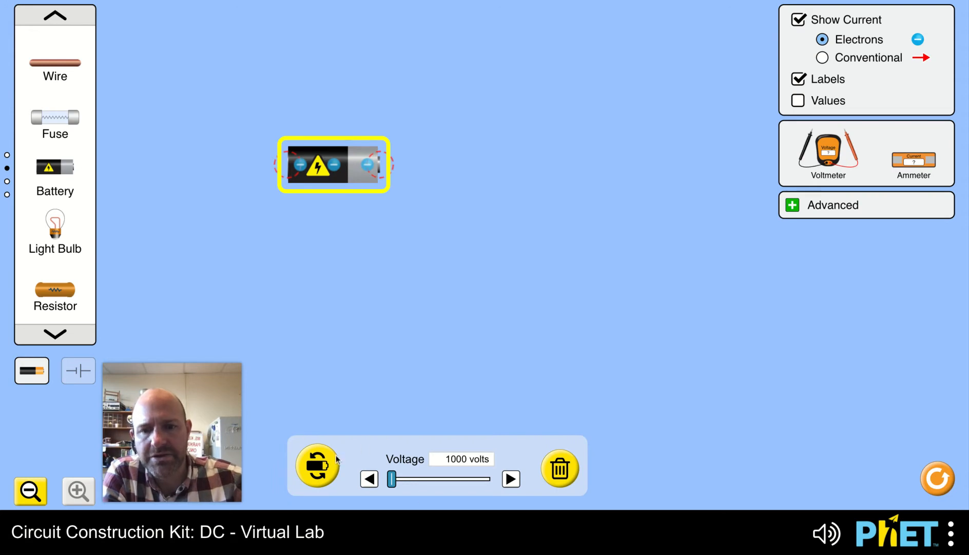
{"action": "left_click_drag", "start_coordinate": [334, 169], "coordinate": [86, 182]}
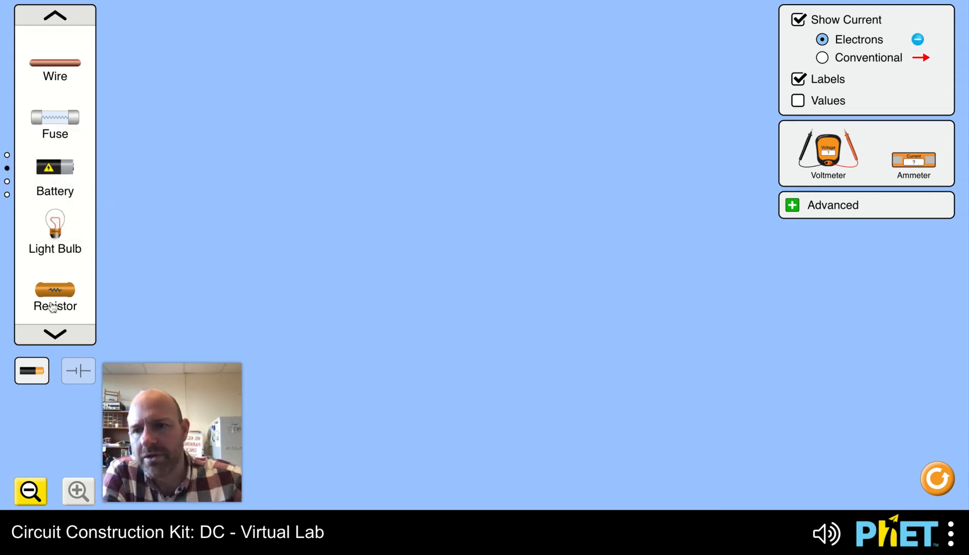
Look through the remaining pages of circuit components and return to the first page
{"action": "left_click", "coordinate": [57, 335]}
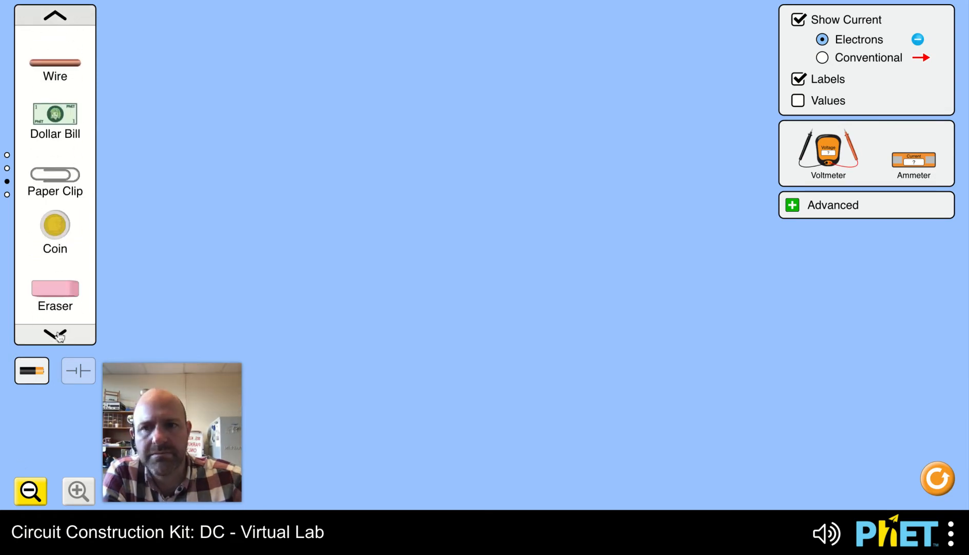
{"action": "left_click", "coordinate": [58, 335]}
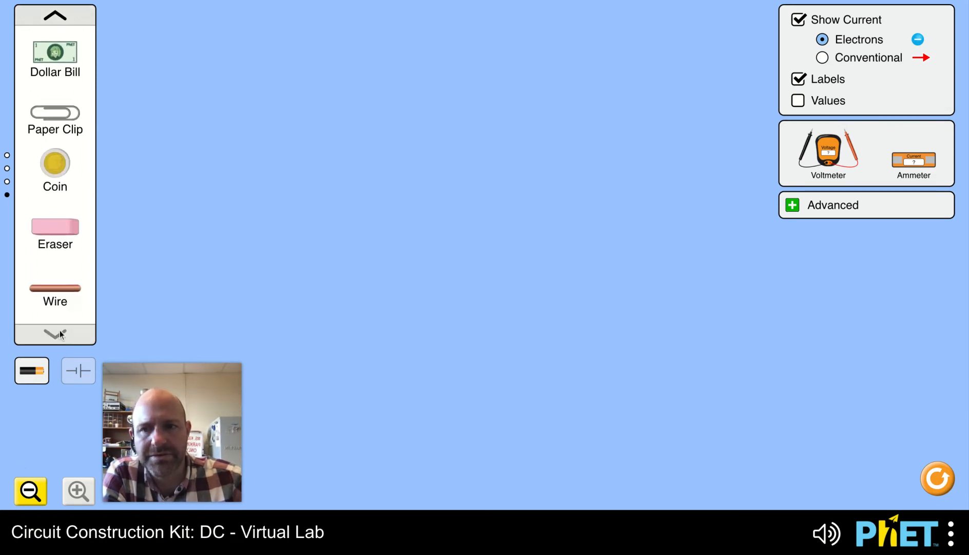
{"action": "left_click", "coordinate": [6, 155]}
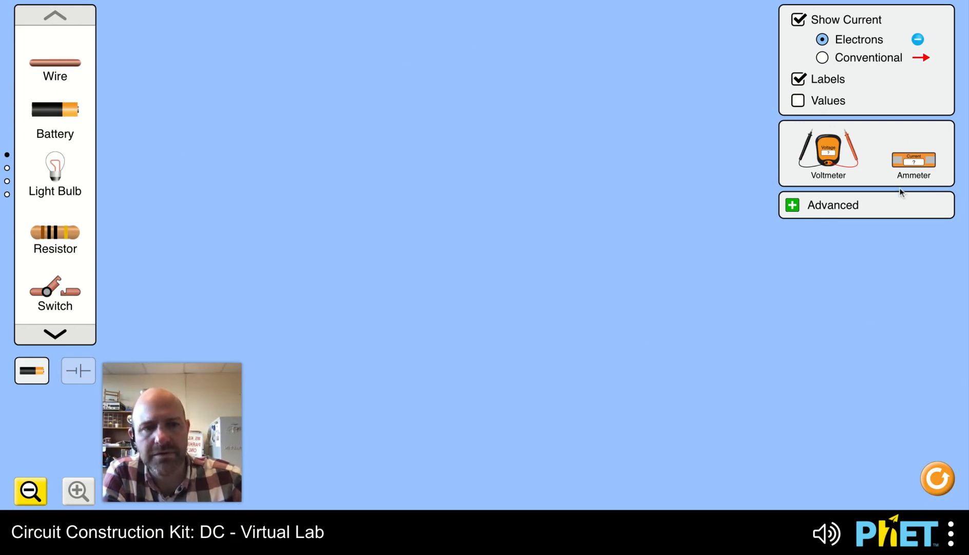
Place a standard battery in the lower middle of the workspace and attach a wire to its negative end
{"action": "left_click", "coordinate": [60, 115]}
{"action": "left_click_drag", "start_coordinate": [60, 115], "coordinate": [456, 338]}
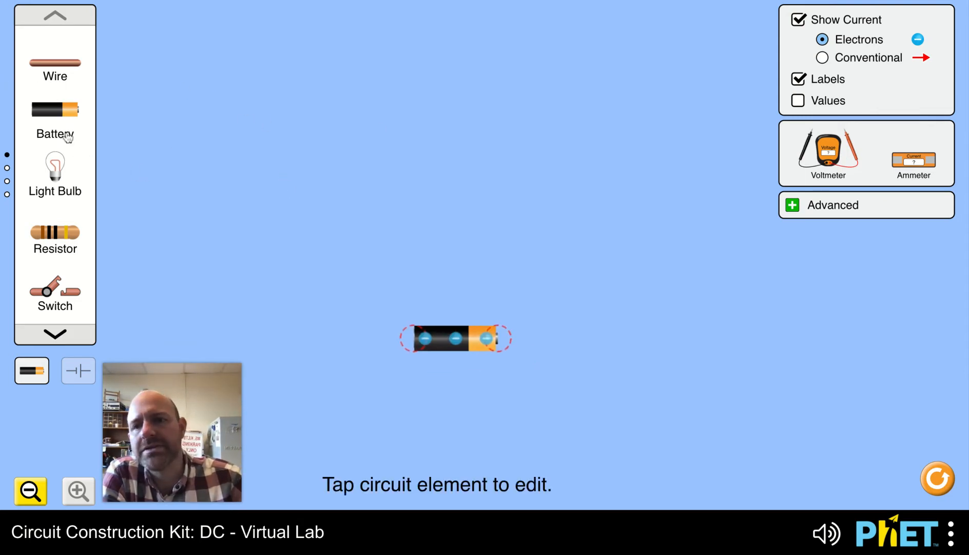
{"action": "left_click_drag", "start_coordinate": [55, 67], "coordinate": [367, 338]}
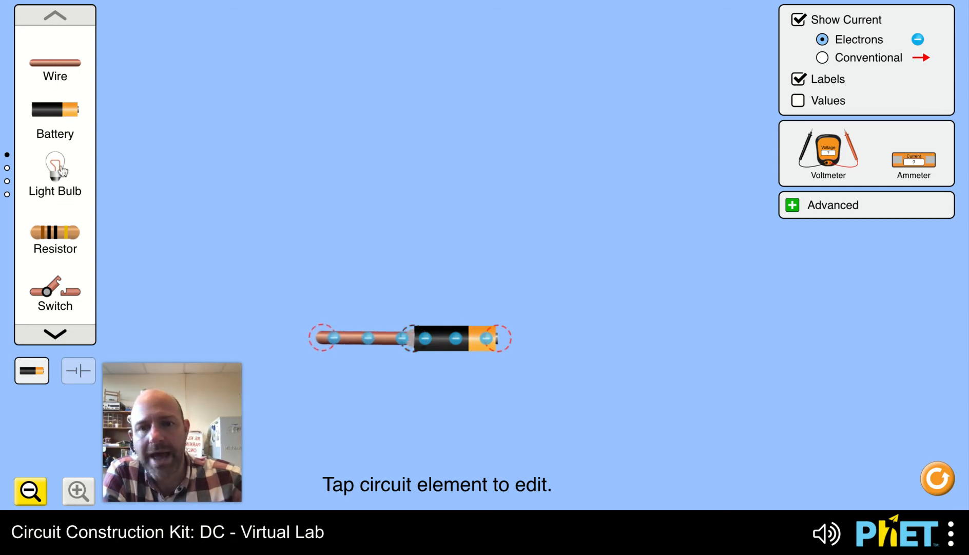
Place a light bulb above the battery and attach one horizontal wire to each of its two terminals
{"action": "left_click_drag", "start_coordinate": [61, 170], "coordinate": [437, 105]}
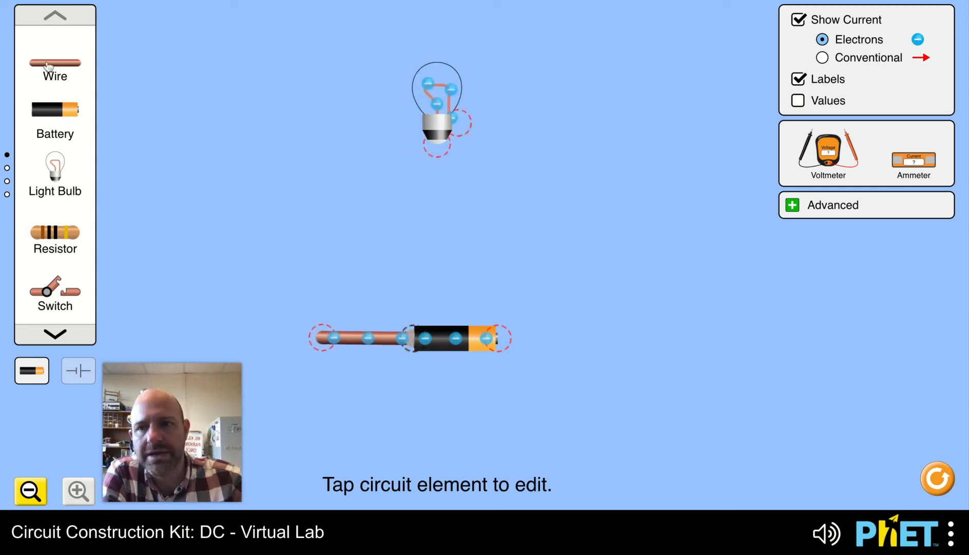
{"action": "left_click_drag", "start_coordinate": [49, 65], "coordinate": [329, 145]}
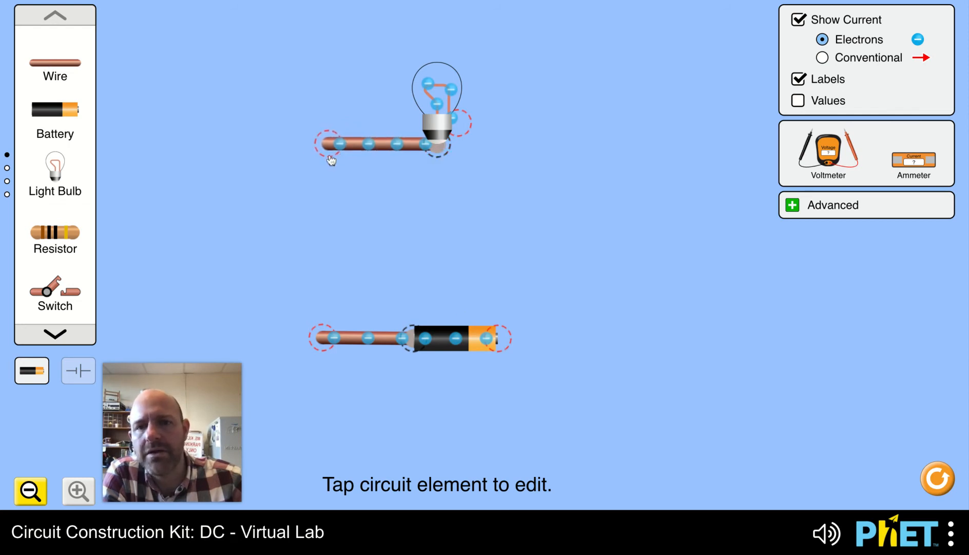
{"action": "left_click_drag", "start_coordinate": [44, 64], "coordinate": [600, 122]}
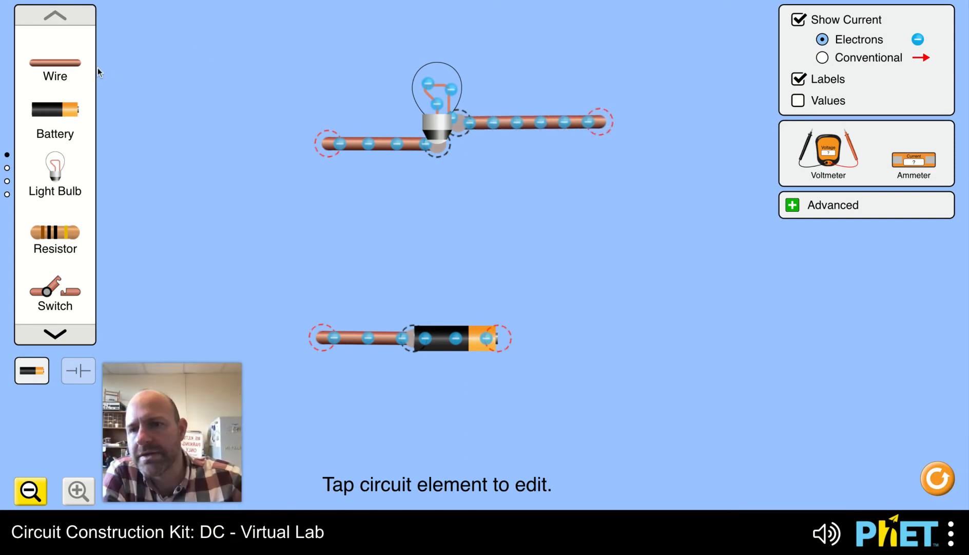
Close the circuit with a vertical wire on each side and a horizontal wire to the battery's positive end
{"action": "left_click_drag", "start_coordinate": [55, 64], "coordinate": [322, 337]}
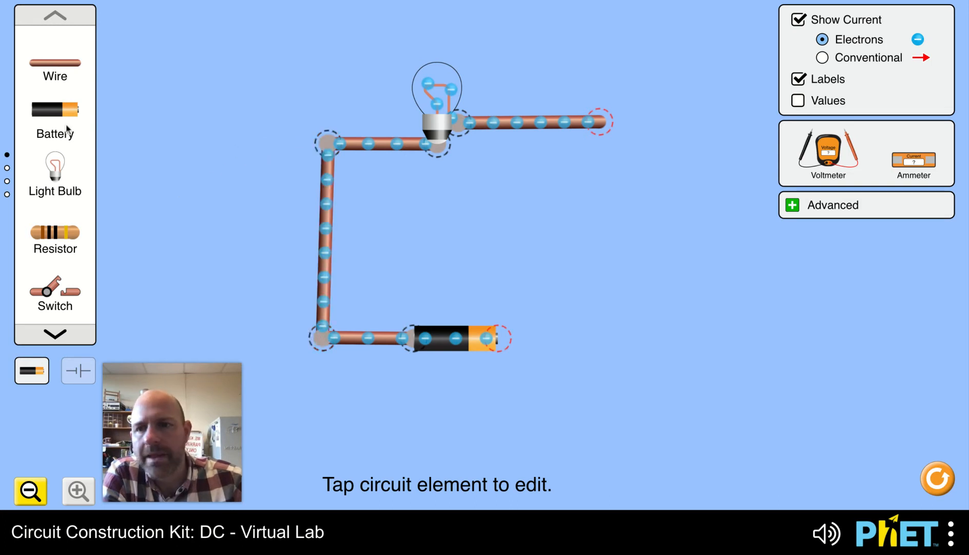
{"action": "left_click_drag", "start_coordinate": [63, 66], "coordinate": [602, 338]}
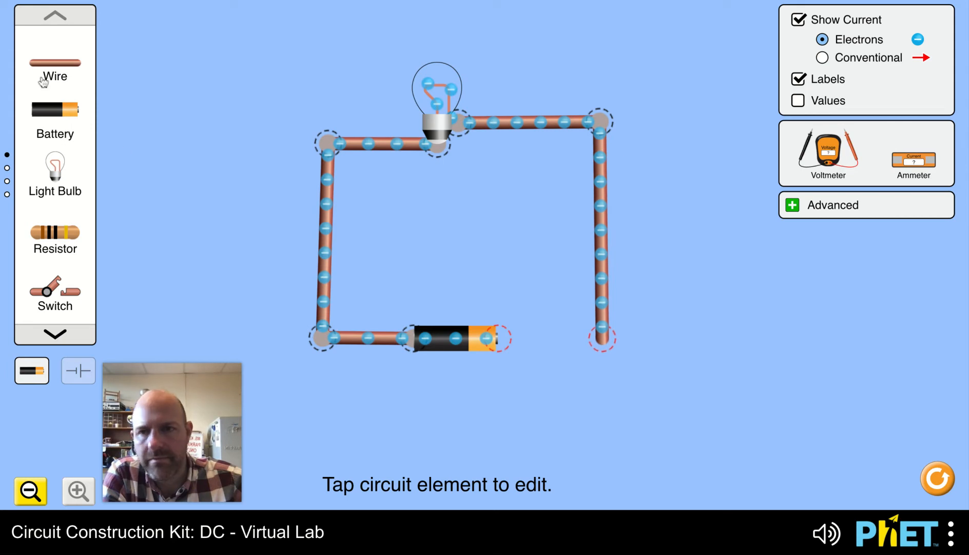
{"action": "left_click_drag", "start_coordinate": [43, 71], "coordinate": [585, 349]}
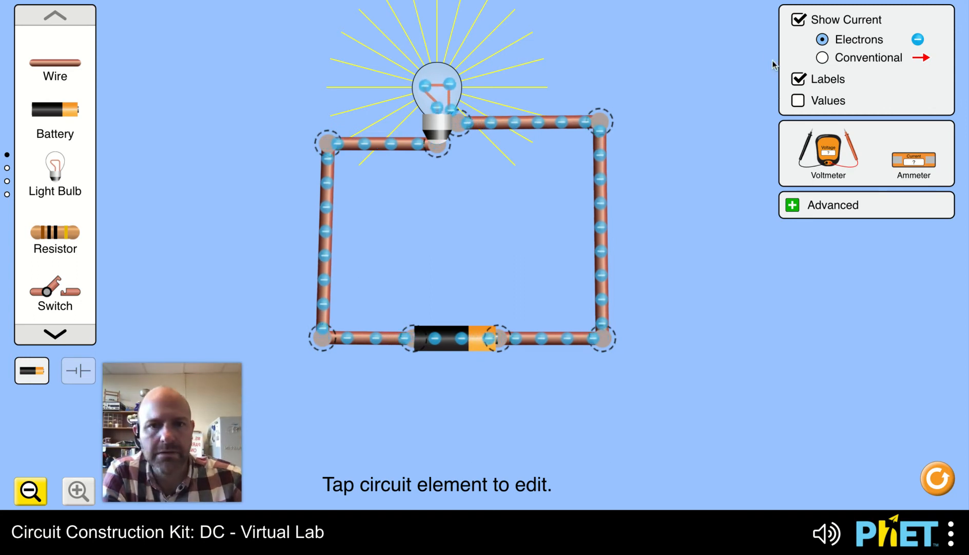
Shift the circuit's upper-left wire junction slightly outward, open its cut option and deselect the junction
{"action": "left_click_drag", "start_coordinate": [332, 142], "coordinate": [320, 144]}
{"action": "left_click", "coordinate": [320, 143]}
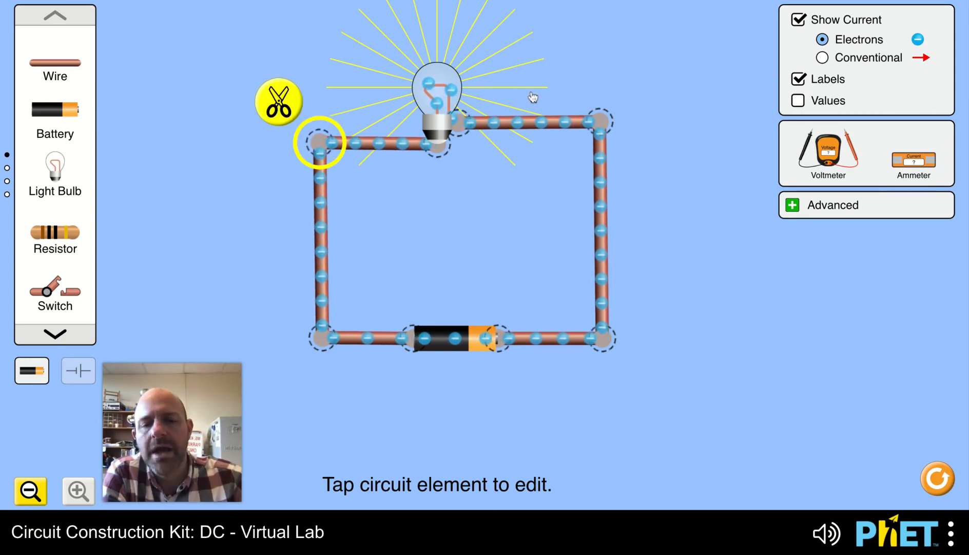
{"action": "left_click", "coordinate": [204, 117]}
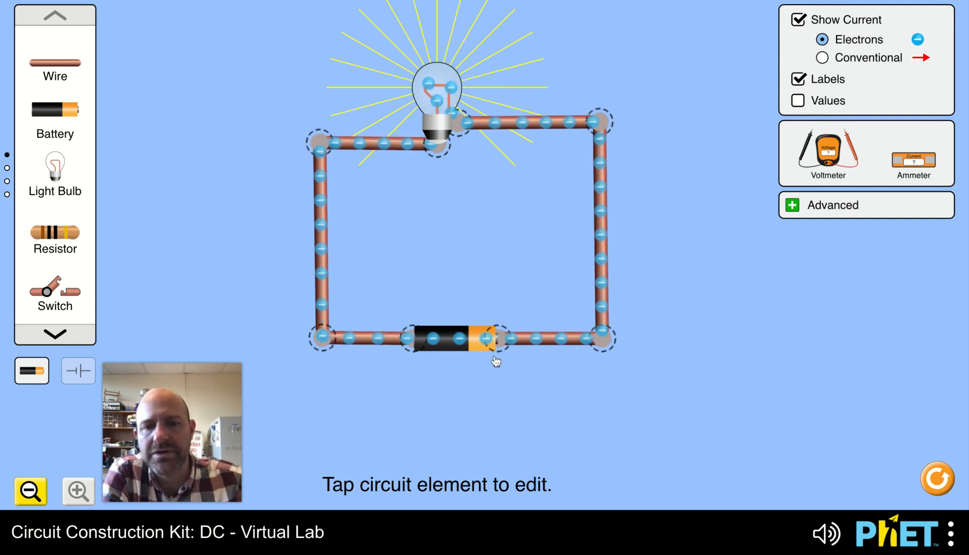
Select the battery in the circuit and reverse its polarity
{"action": "left_click", "coordinate": [489, 337]}
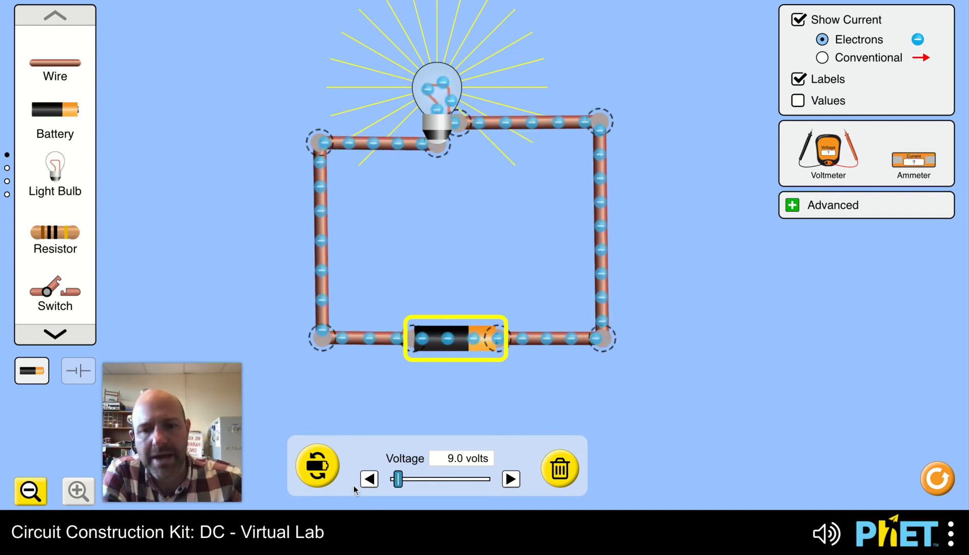
{"action": "left_click", "coordinate": [321, 467]}
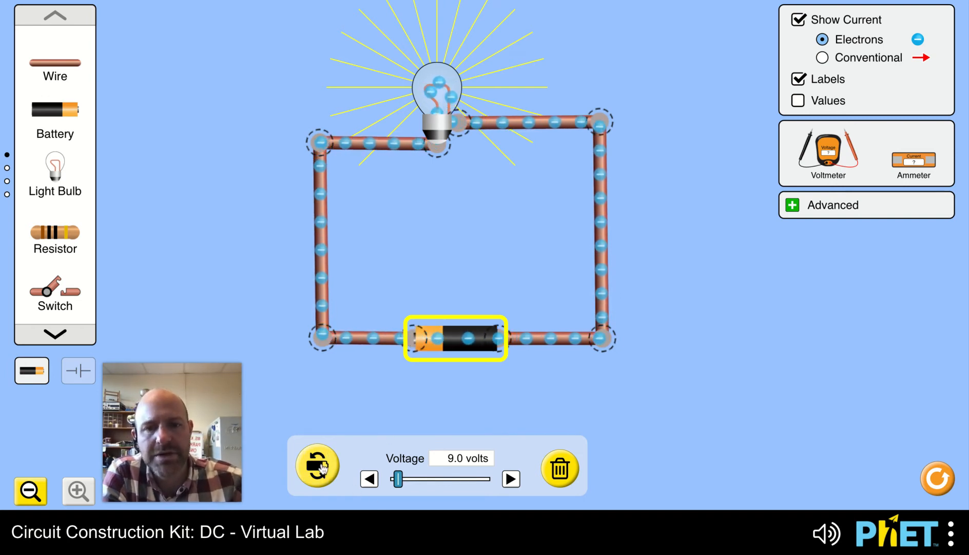
Lower the battery's voltage to 7.0 volts, then fine-tune it down to 6.0 volts
{"action": "mouse_move", "coordinate": [398, 479]}
{"action": "left_mouse_down"}
{"action": "mouse_move", "coordinate": [457, 478]}
{"action": "mouse_move", "coordinate": [397, 479]}
{"action": "left_mouse_up"}
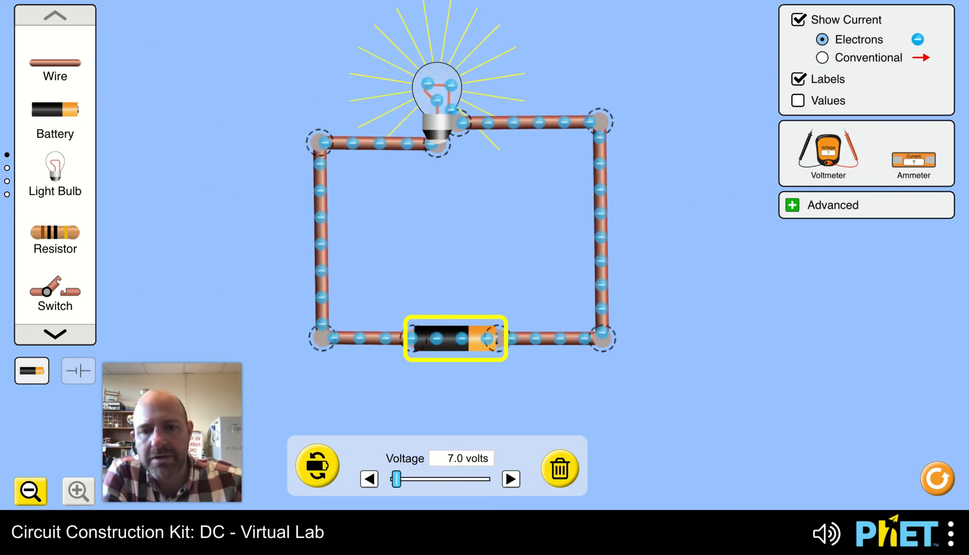
{"action": "left_click", "coordinate": [369, 479]}
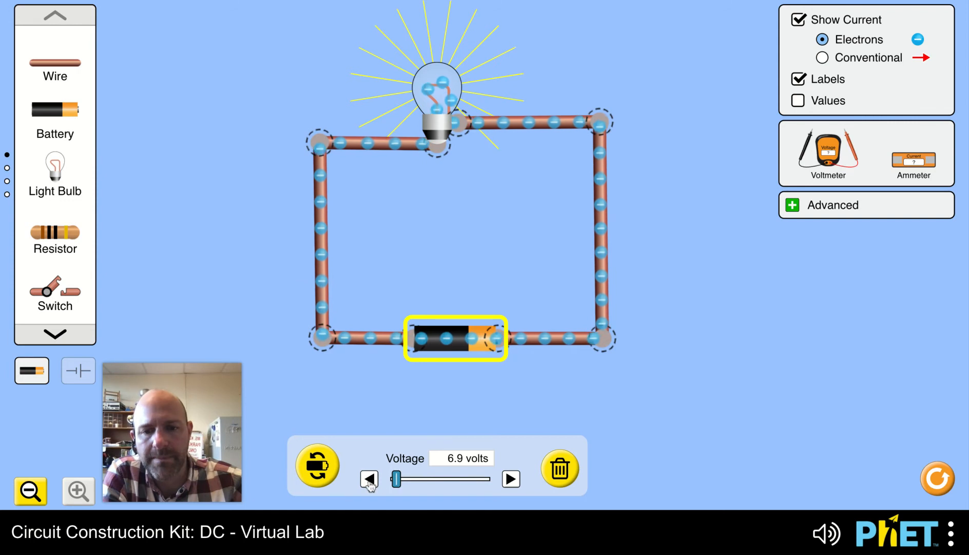
{"action": "left_click", "coordinate": [369, 478]}
{"action": "left_click", "coordinate": [369, 478]}
{"action": "left_click", "coordinate": [369, 478]}
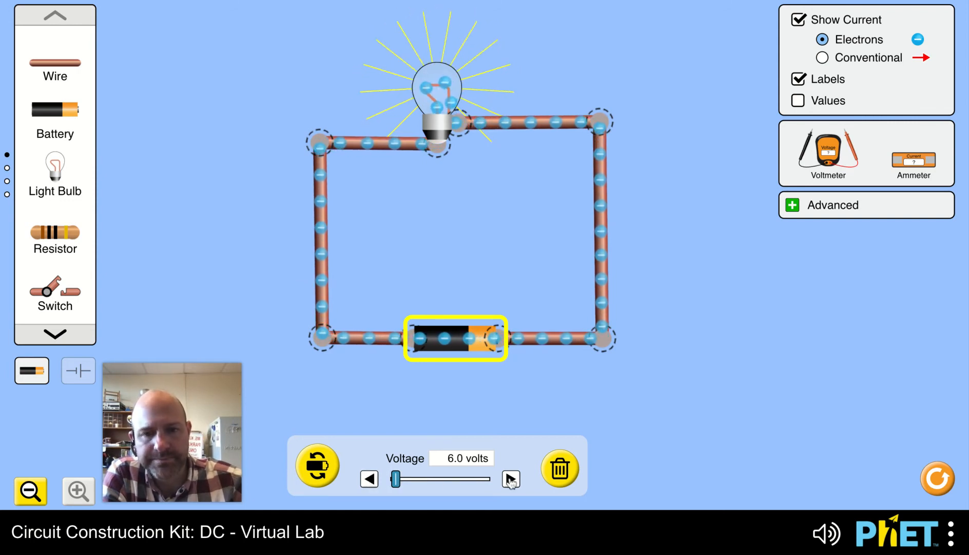
Set the battery's voltage to 9.0 volts and deselect the battery
{"action": "left_click", "coordinate": [511, 479]}
{"action": "left_click", "coordinate": [511, 478]}
{"action": "left_click", "coordinate": [511, 478]}
{"action": "left_click_drag", "start_coordinate": [395, 479], "coordinate": [396, 480]}
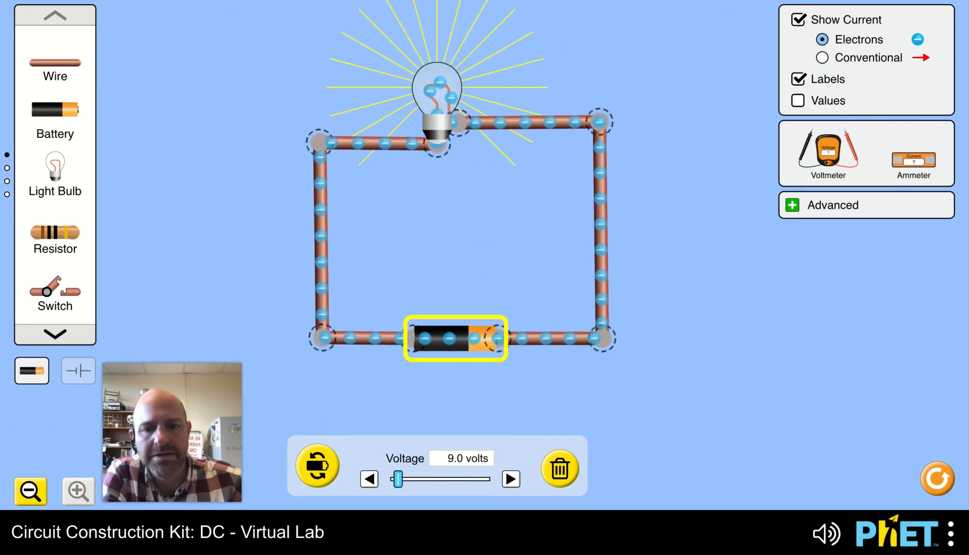
{"action": "left_click", "coordinate": [567, 413]}
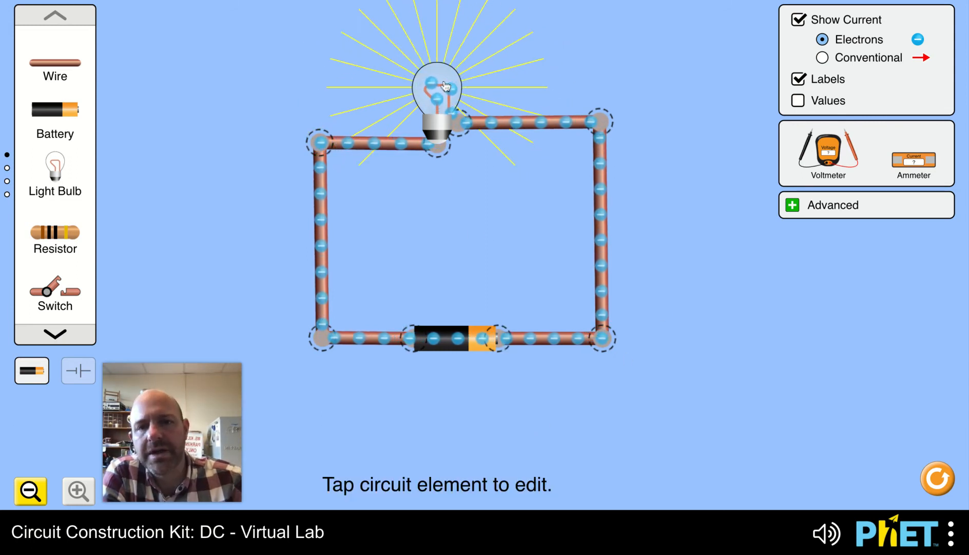
Inspect the editing options of the light bulb, the horizontal wire beside it and the circuit's right vertical wire
{"action": "left_click", "coordinate": [437, 100]}
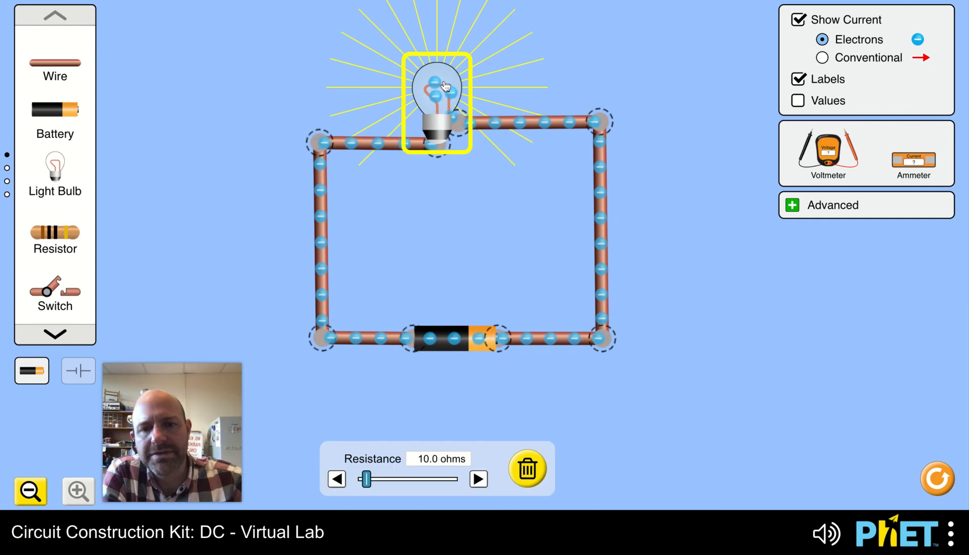
{"action": "left_click", "coordinate": [528, 124]}
{"action": "left_click", "coordinate": [600, 208]}
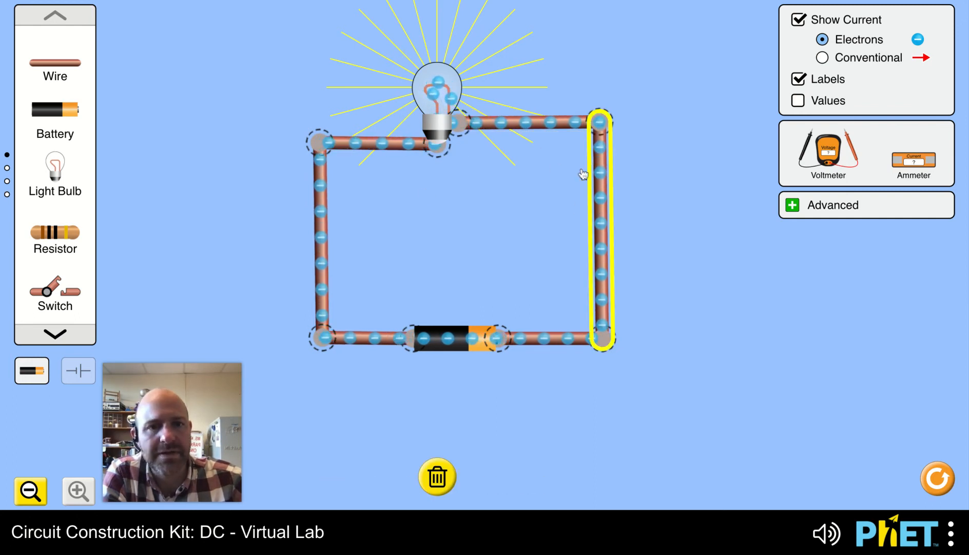
Cut the circuit's upper-right wire junction apart and reconnect the two loose wire ends
{"action": "left_click", "coordinate": [604, 125]}
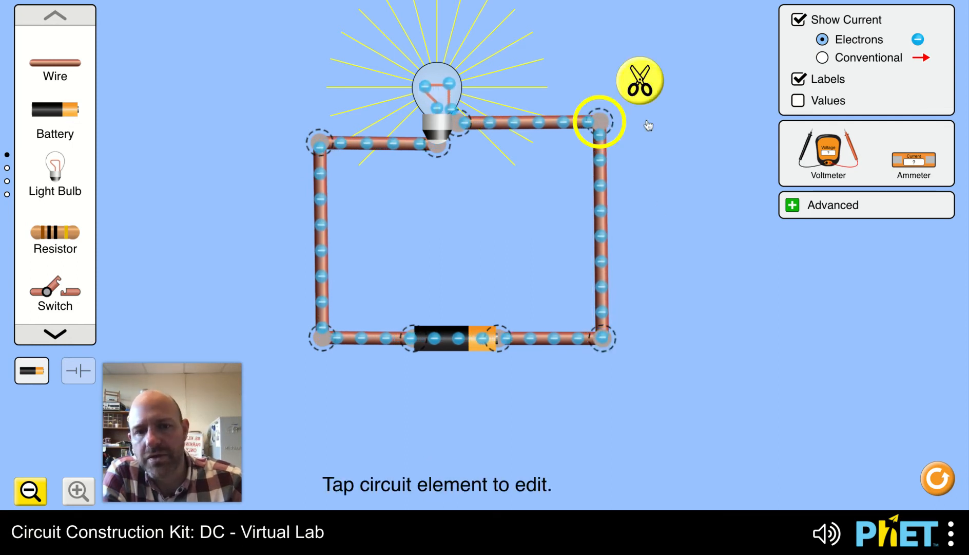
{"action": "left_click", "coordinate": [640, 80]}
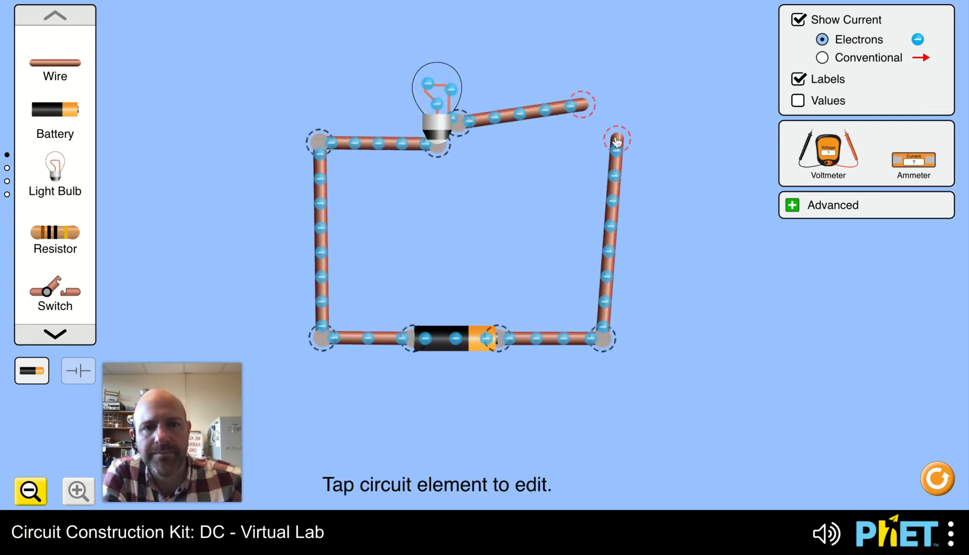
{"action": "left_click_drag", "start_coordinate": [617, 141], "coordinate": [602, 125]}
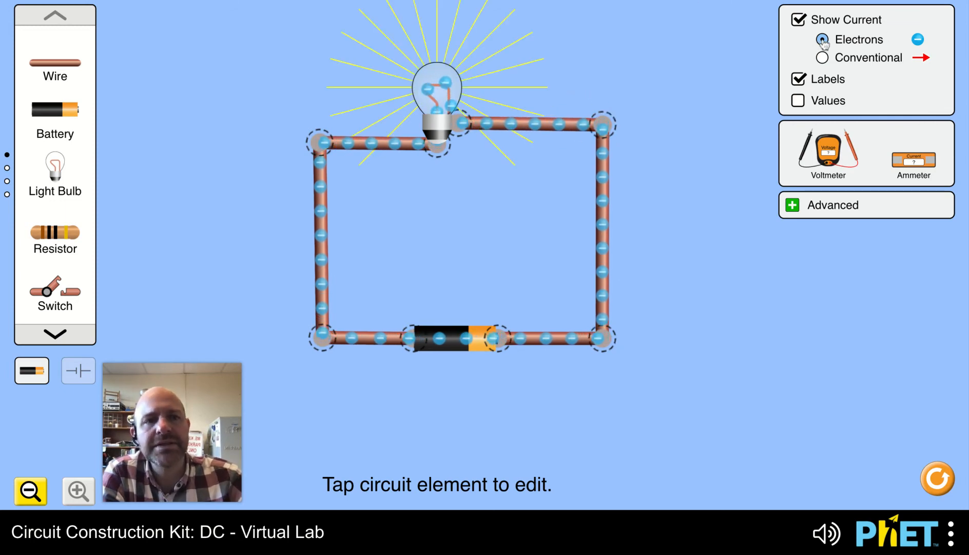
Turn off the current display, shift the circuit's upper-left wire junction slightly inward and deselect it
{"action": "left_click", "coordinate": [800, 20]}
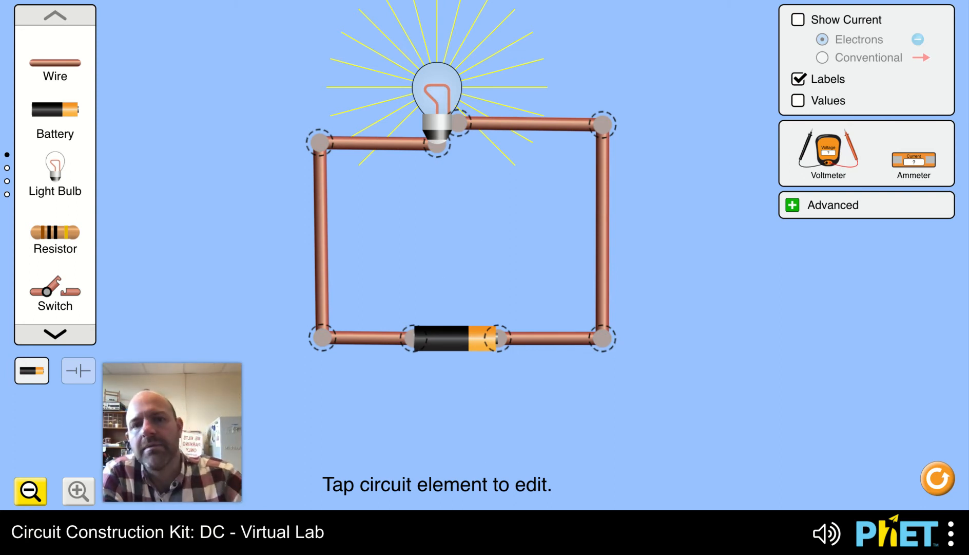
{"action": "left_click_drag", "start_coordinate": [327, 150], "coordinate": [333, 152]}
{"action": "left_click", "coordinate": [656, 93]}
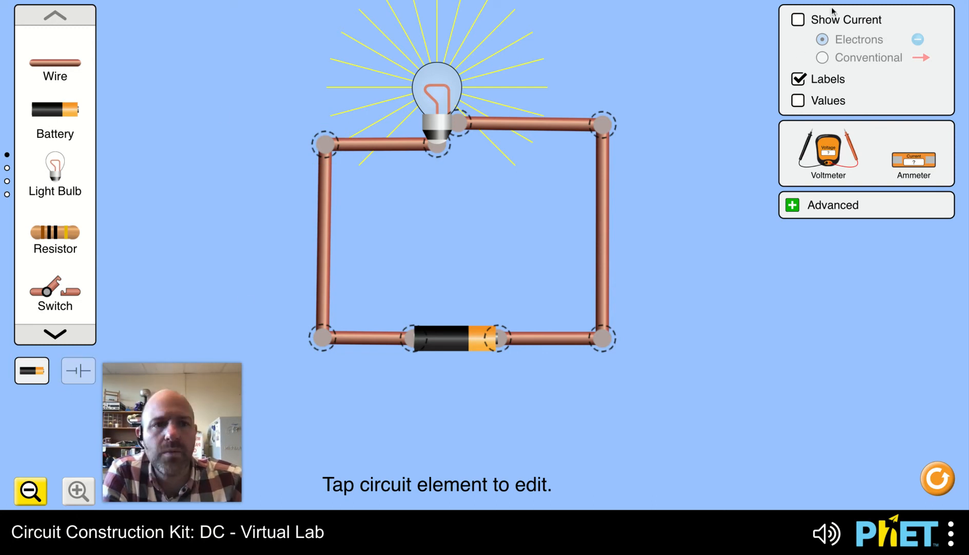
Display the current, switch it from electrons to conventional, toggle the labels, and hide the current again
{"action": "left_click", "coordinate": [799, 20]}
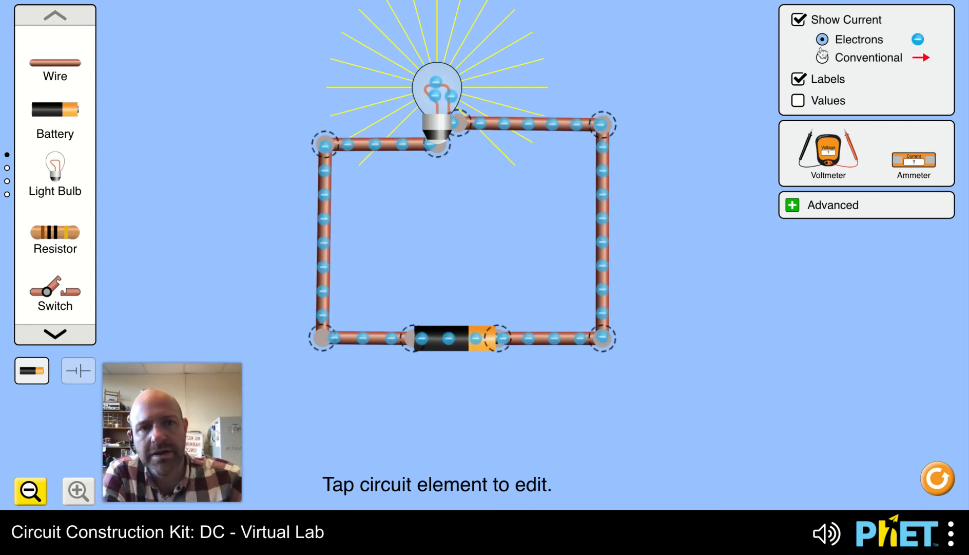
{"action": "left_click", "coordinate": [823, 58]}
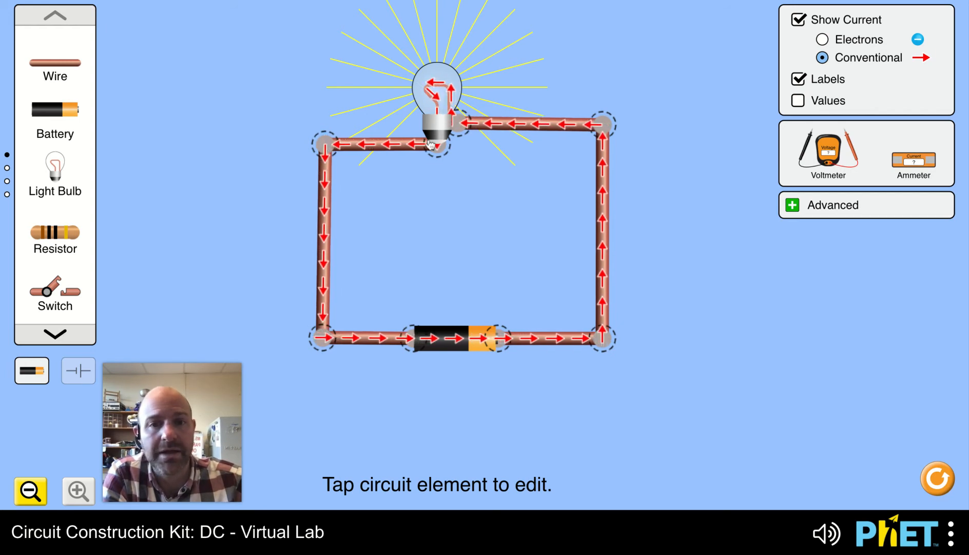
{"action": "left_click", "coordinate": [802, 84]}
{"action": "left_click", "coordinate": [802, 83]}
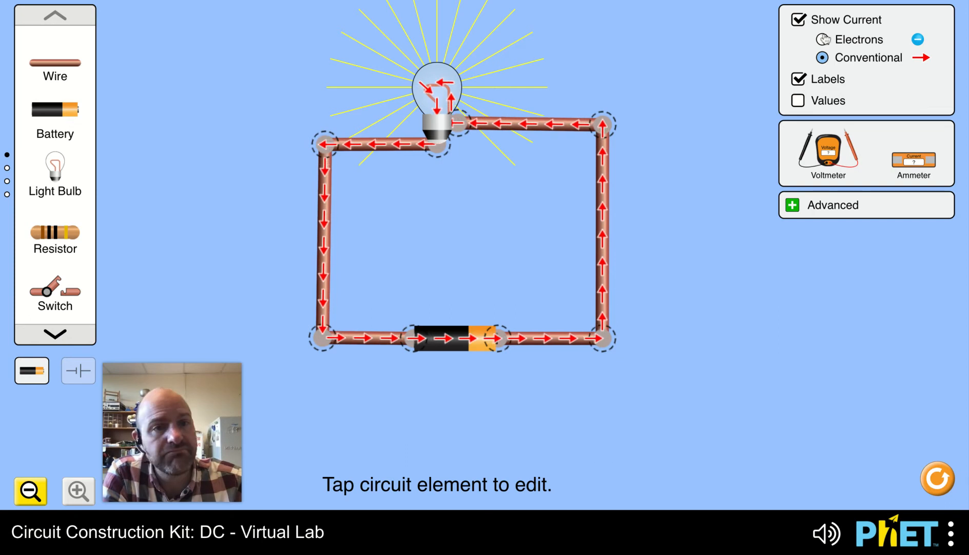
{"action": "left_click", "coordinate": [800, 20]}
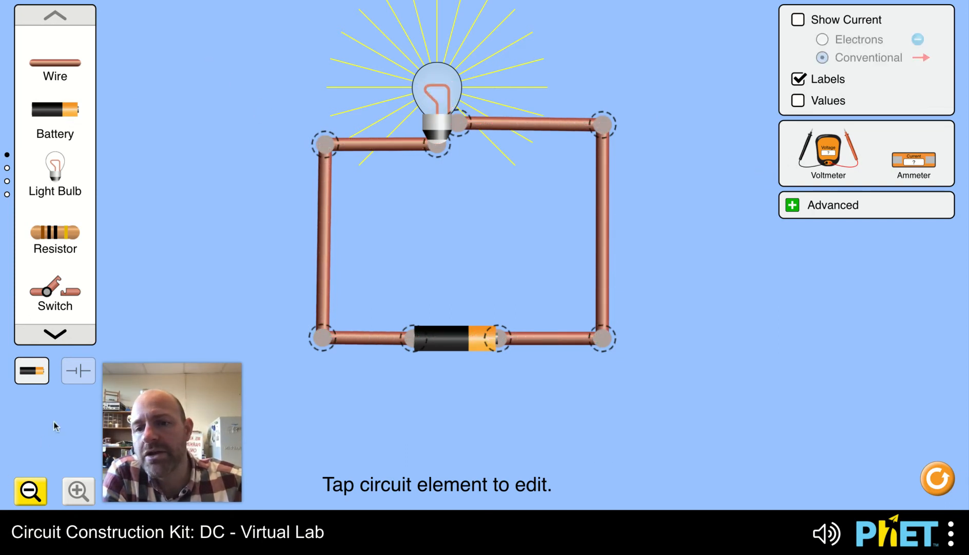
Compare the schematic and lifelike representations of the circuit, ending with the schematic one
{"action": "left_click", "coordinate": [65, 373]}
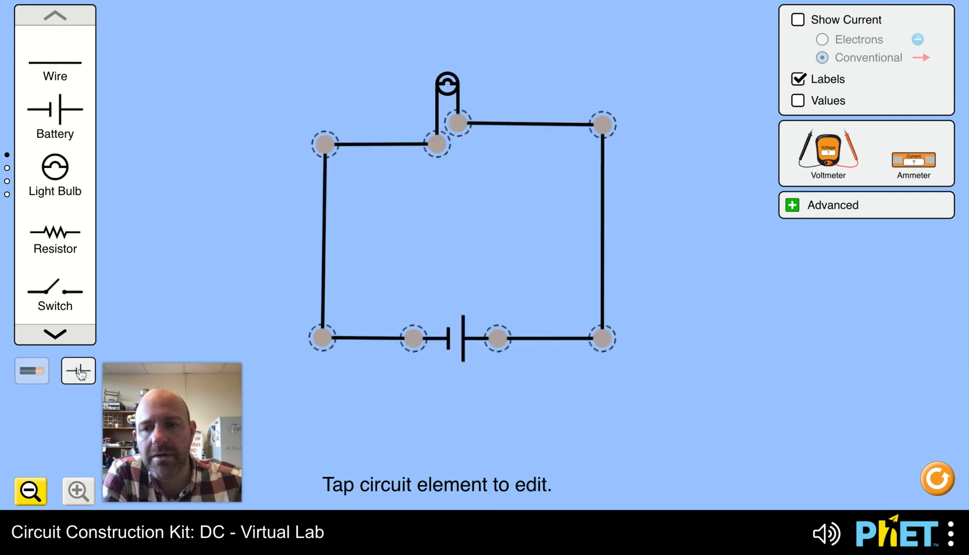
{"action": "left_click", "coordinate": [33, 379]}
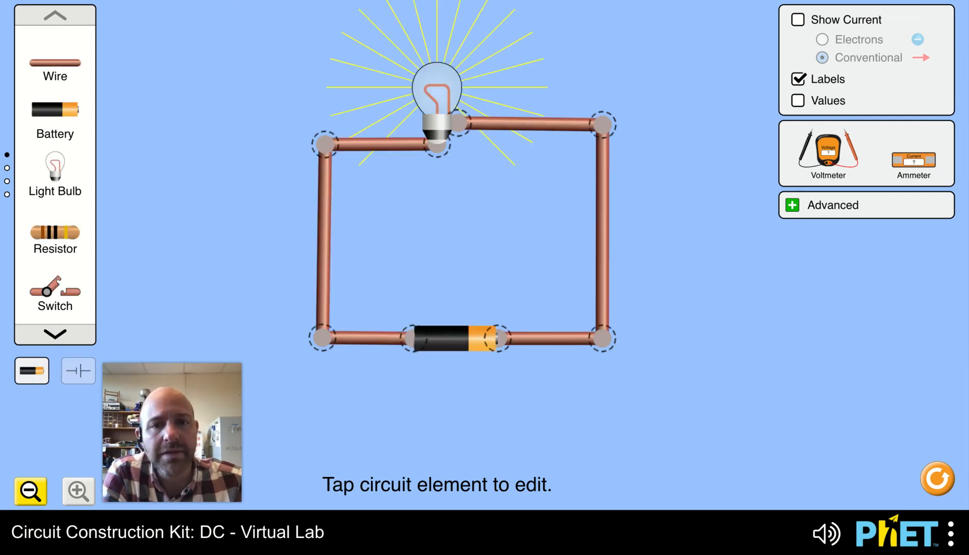
{"action": "left_click", "coordinate": [72, 378]}
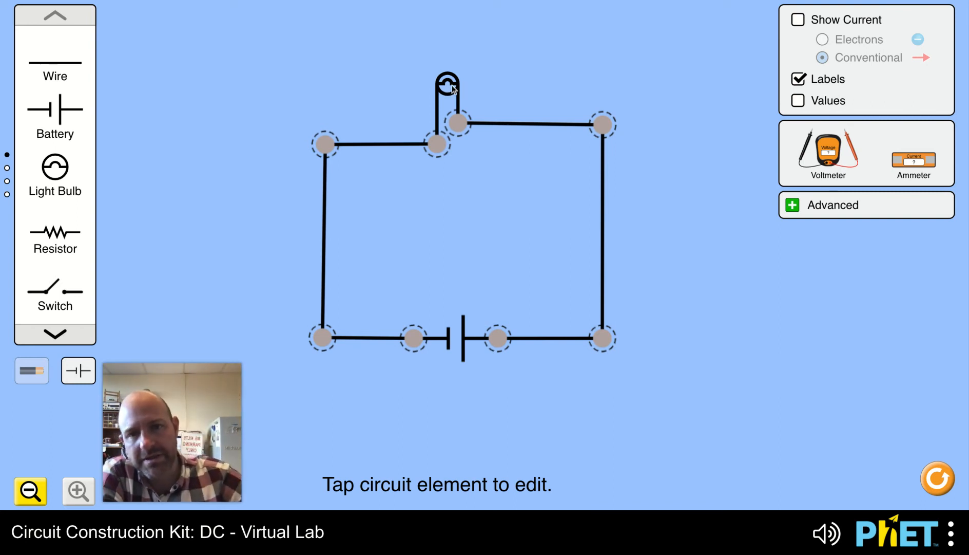
Inspect the editing options of the light bulb and battery symbols, reverse the battery twice and deselect it
{"action": "left_click", "coordinate": [444, 108]}
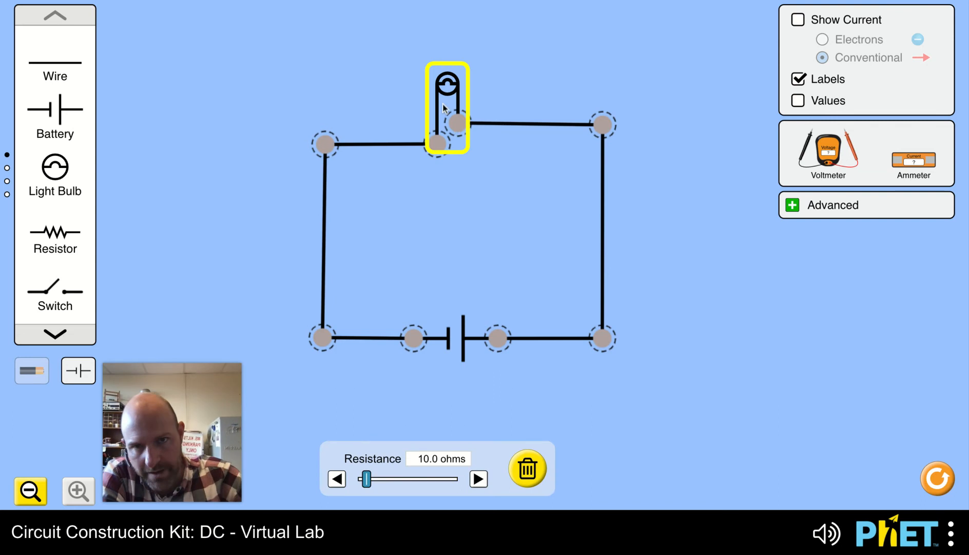
{"action": "left_click", "coordinate": [463, 333]}
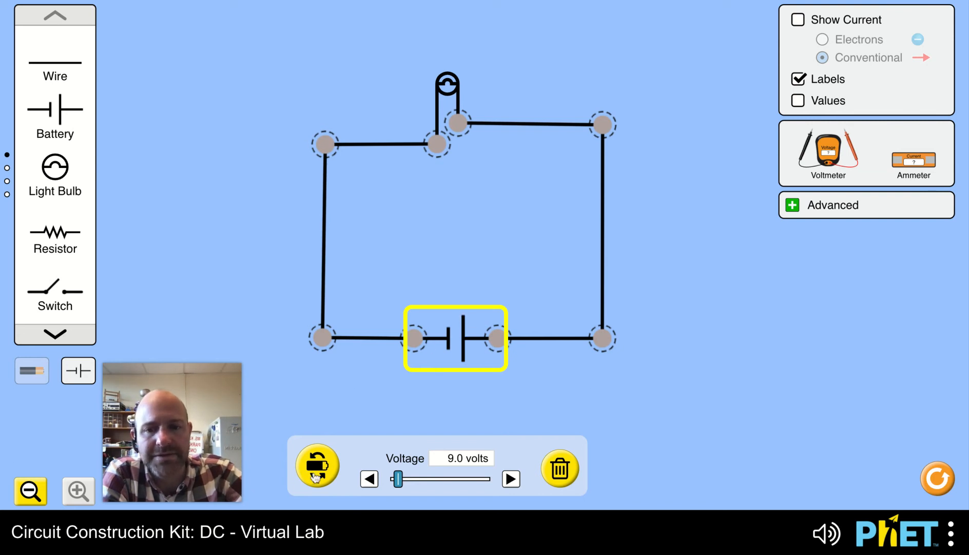
{"action": "left_click", "coordinate": [318, 467]}
{"action": "left_click", "coordinate": [318, 468]}
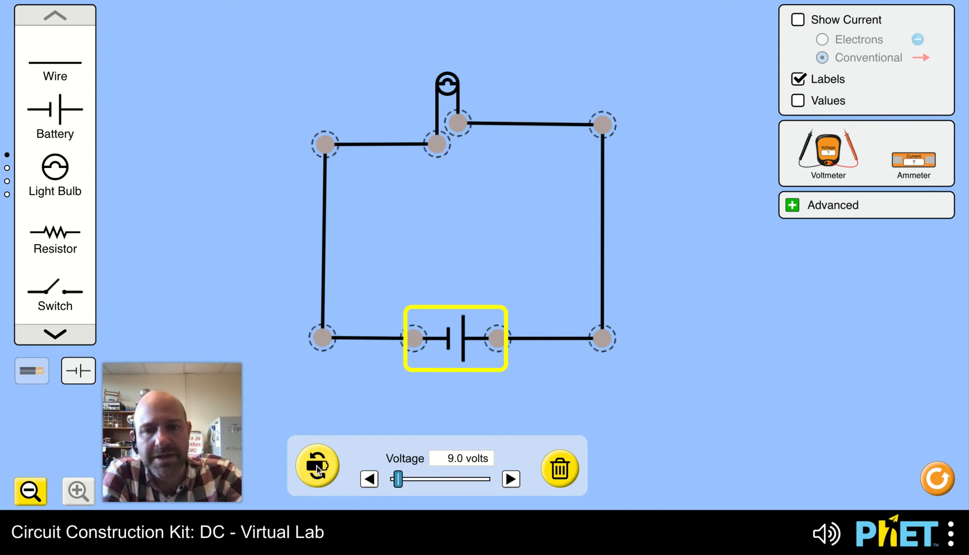
{"action": "left_click", "coordinate": [373, 400]}
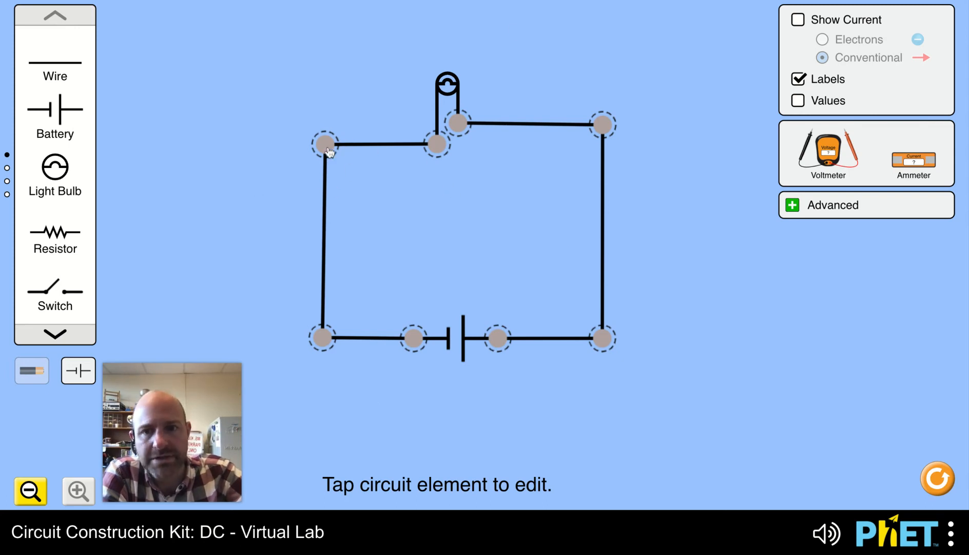
Shift the schematic's upper-left wire junction slightly inward and deselect it
{"action": "left_click_drag", "start_coordinate": [329, 152], "coordinate": [330, 152]}
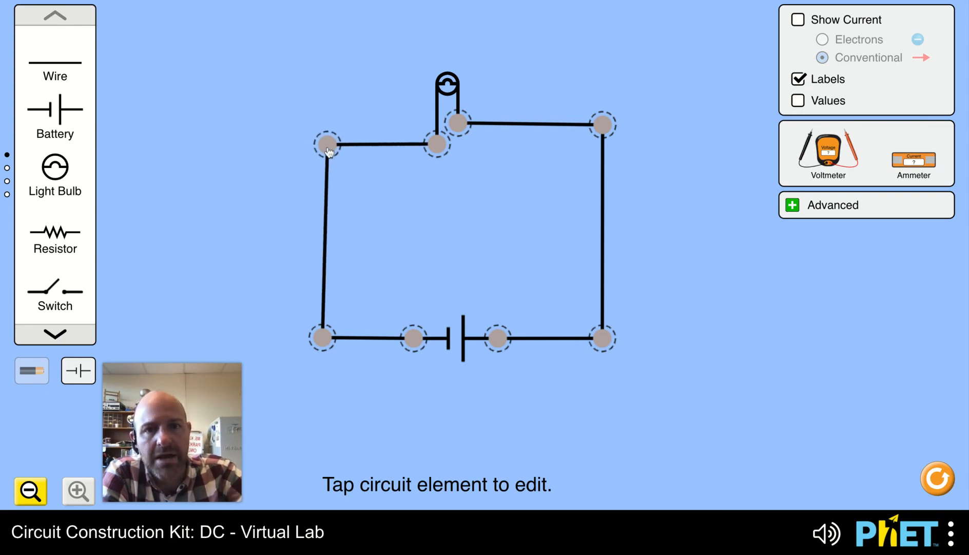
{"action": "left_click", "coordinate": [329, 151]}
{"action": "left_click", "coordinate": [758, 124]}
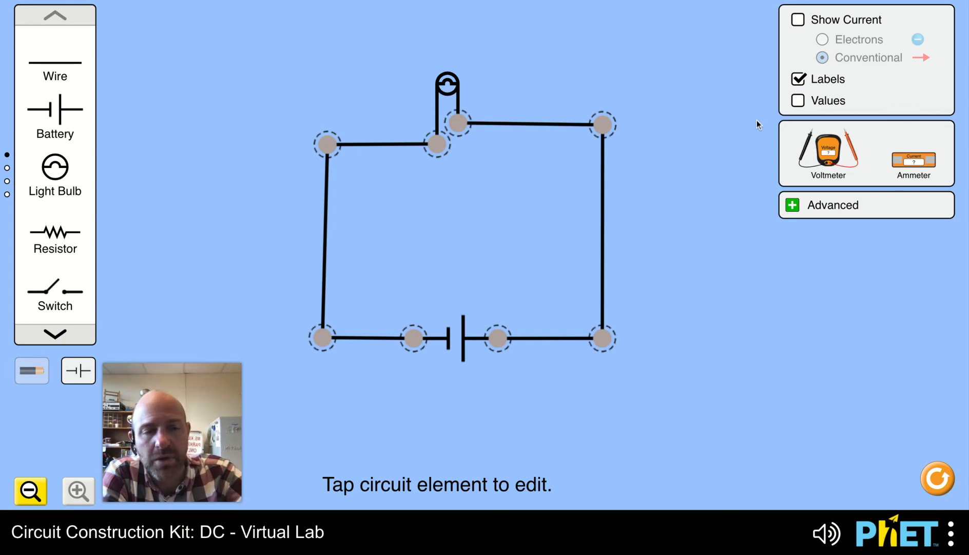
View the lifelike circuit with current and briefly with component values, and return to the schematic without current
{"action": "left_click", "coordinate": [35, 382]}
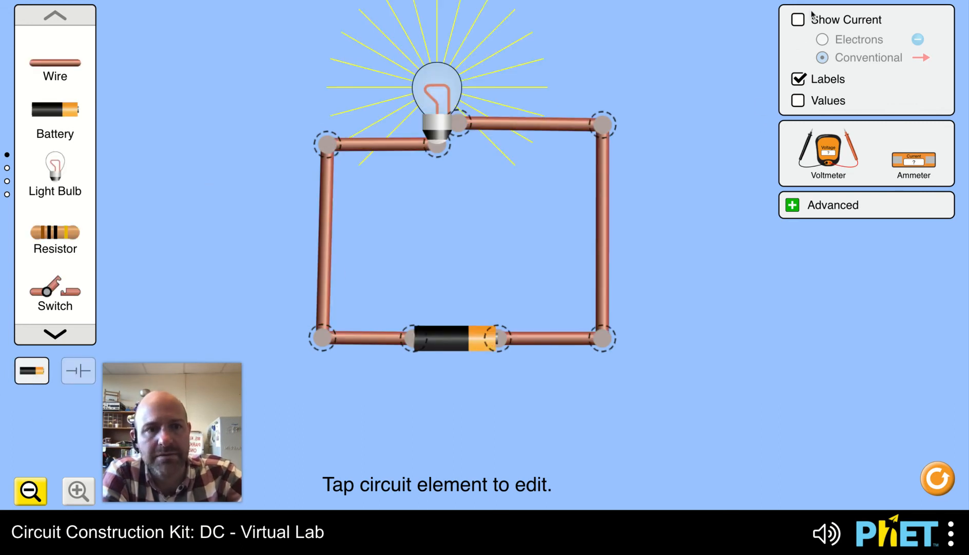
{"action": "left_click", "coordinate": [798, 21]}
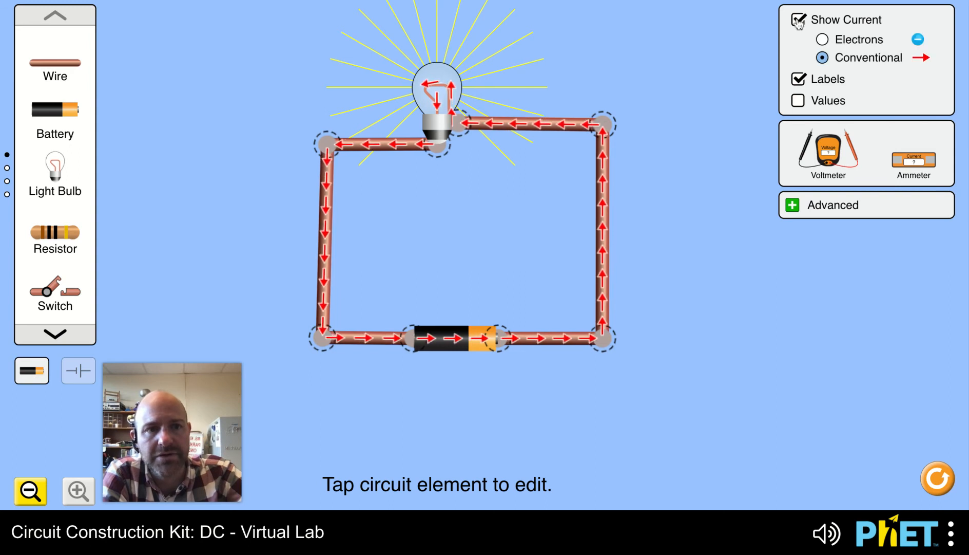
{"action": "left_click", "coordinate": [799, 101]}
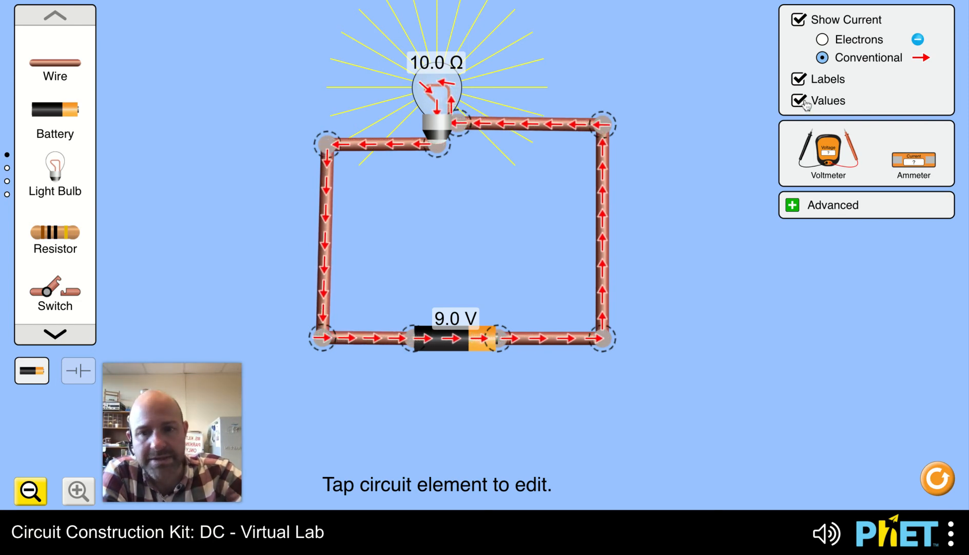
{"action": "left_click", "coordinate": [805, 103]}
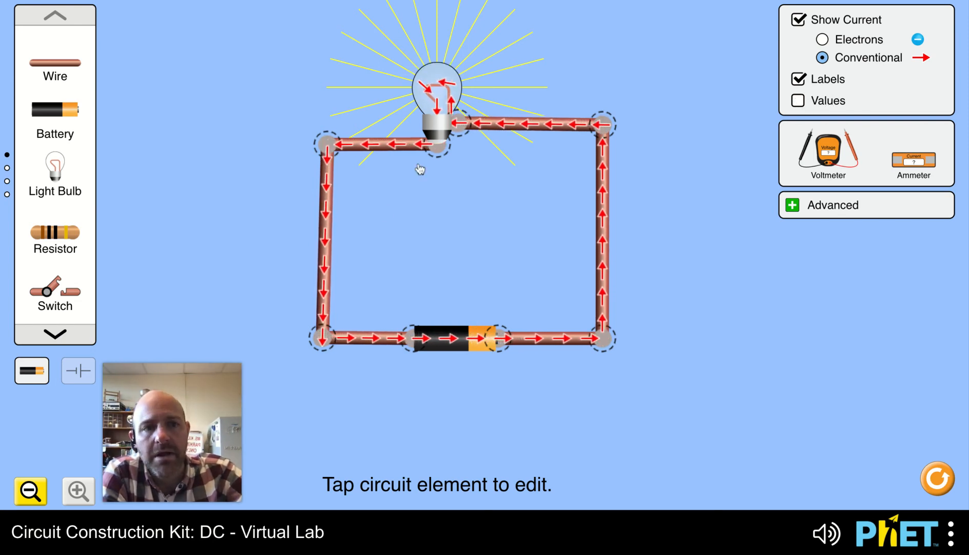
{"action": "left_click", "coordinate": [78, 370]}
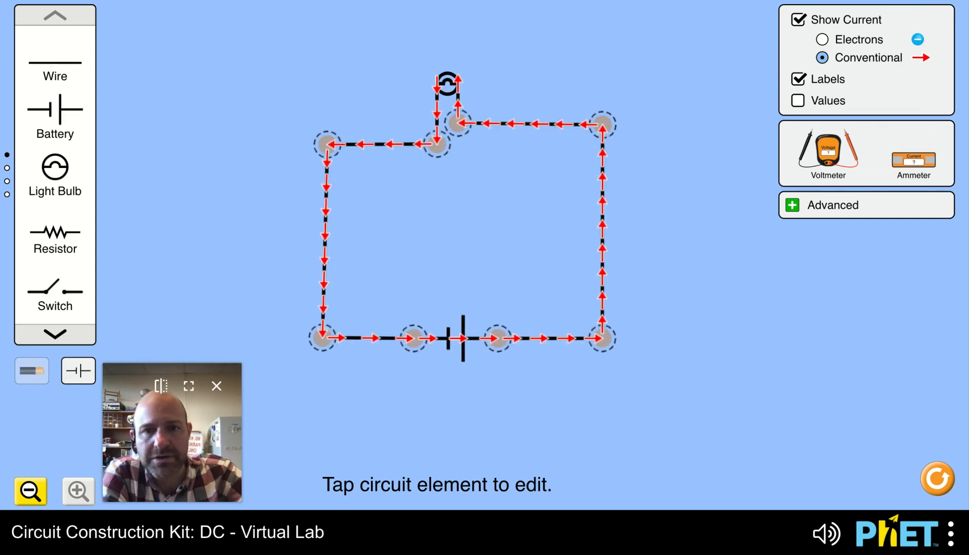
{"action": "left_click", "coordinate": [798, 19]}
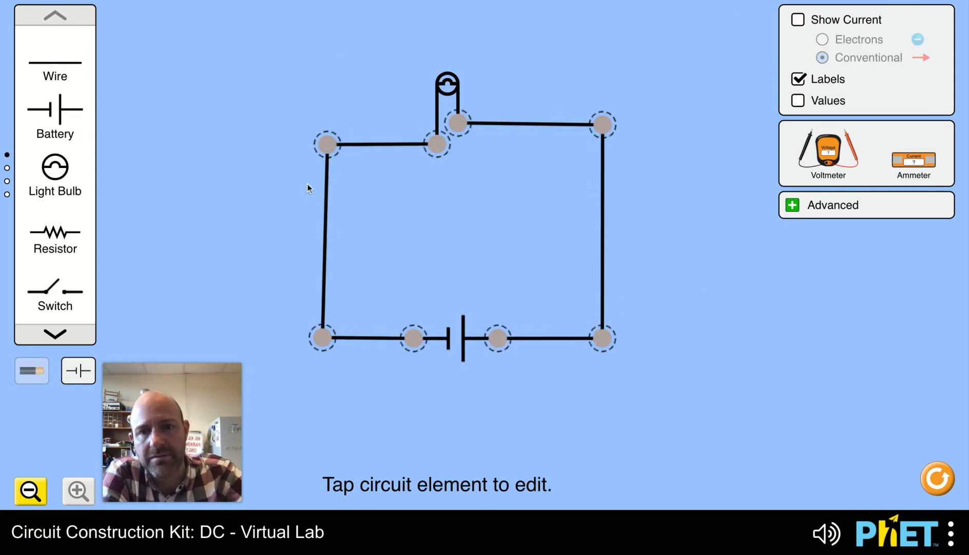
Move the upper-left wire junction slightly outward so the circuit's left wire runs nearly vertical
{"action": "mouse_move", "coordinate": [339, 139]}
{"action": "left_mouse_down"}
{"action": "mouse_move", "coordinate": [327, 140]}
{"action": "mouse_move", "coordinate": [335, 140]}
{"action": "left_mouse_up"}
{"action": "left_click", "coordinate": [711, 124]}
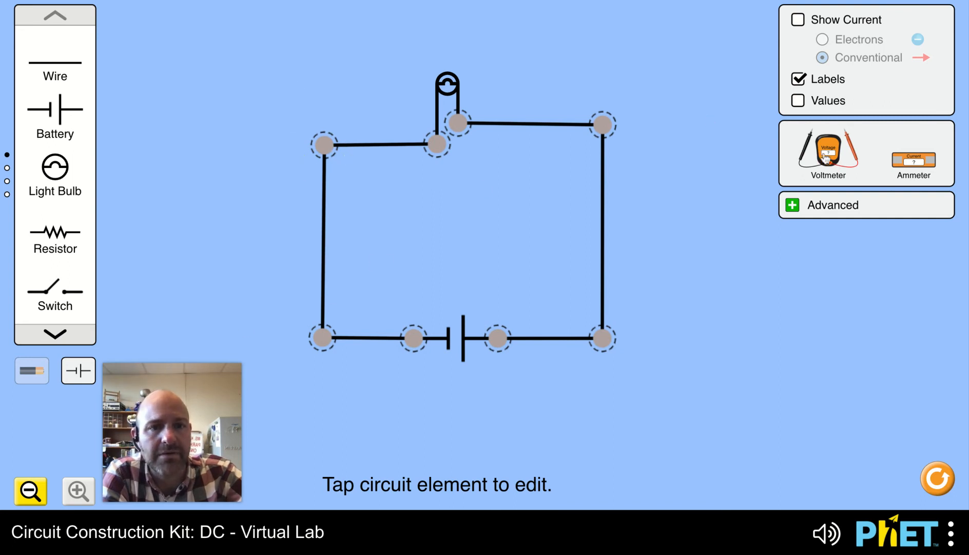
Place the voltmeter to the right of the circuit and the ammeter beyond its upper-left corner
{"action": "left_click_drag", "start_coordinate": [838, 153], "coordinate": [742, 329]}
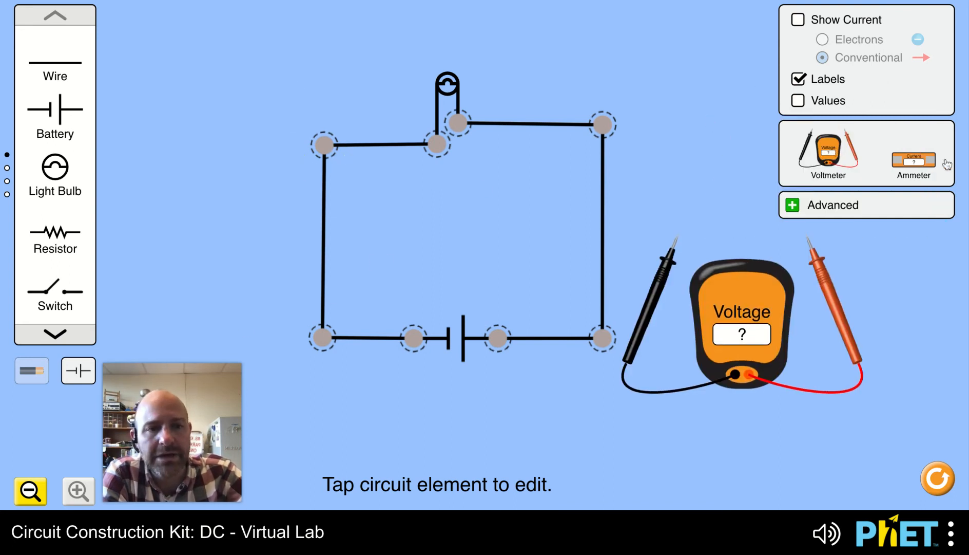
{"action": "left_click_drag", "start_coordinate": [927, 162], "coordinate": [216, 67]}
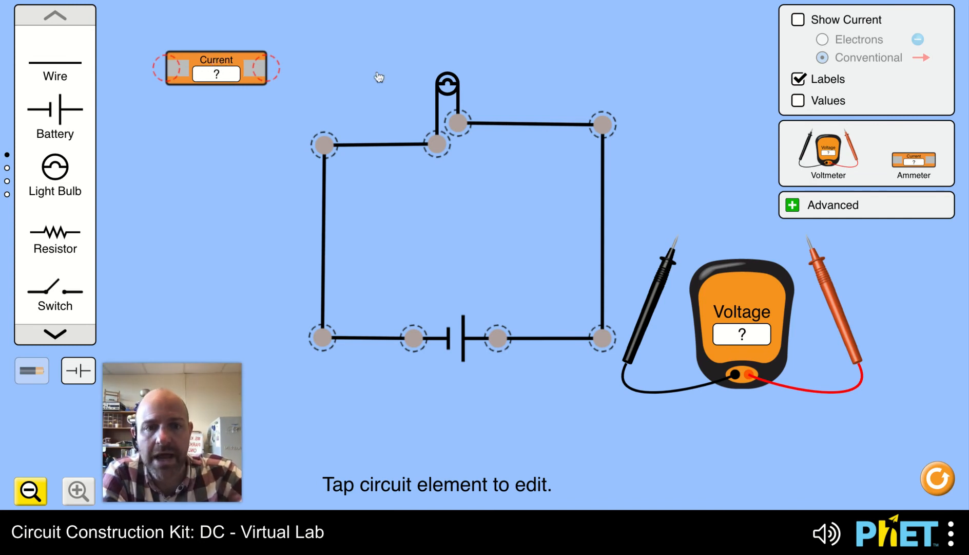
Measure the voltage across the battery, check its voltage setting, and measure with both probes on its right terminal
{"action": "left_click_drag", "start_coordinate": [660, 284], "coordinate": [390, 388]}
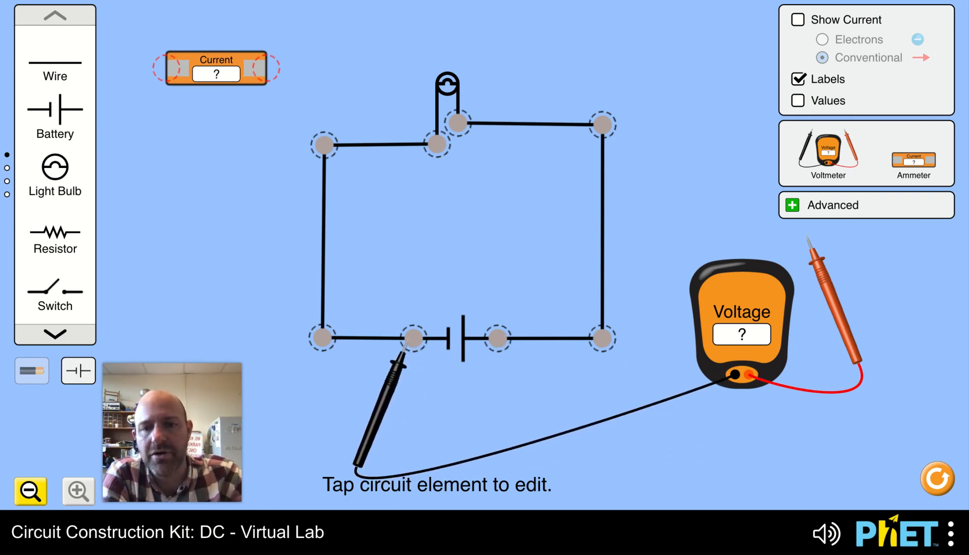
{"action": "left_click_drag", "start_coordinate": [835, 297], "coordinate": [529, 406]}
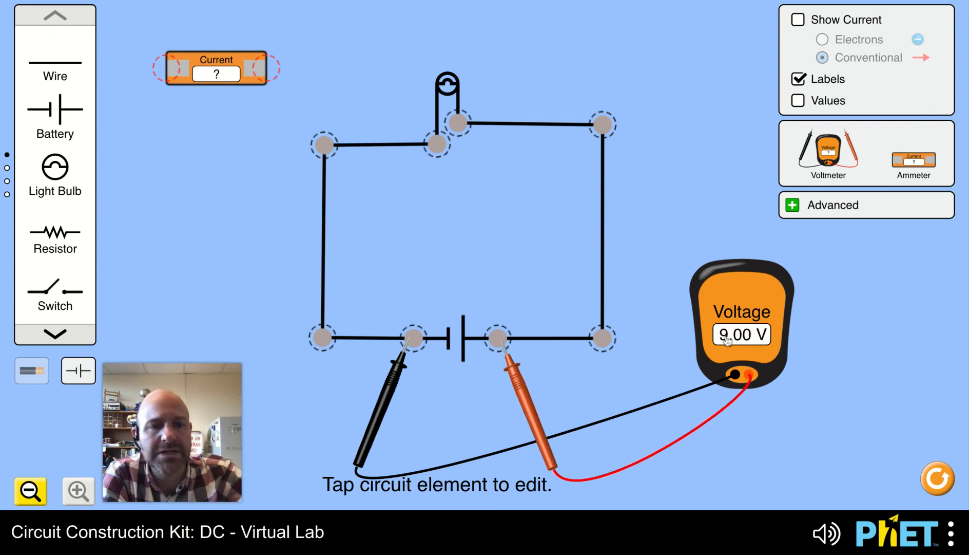
{"action": "left_click", "coordinate": [452, 335]}
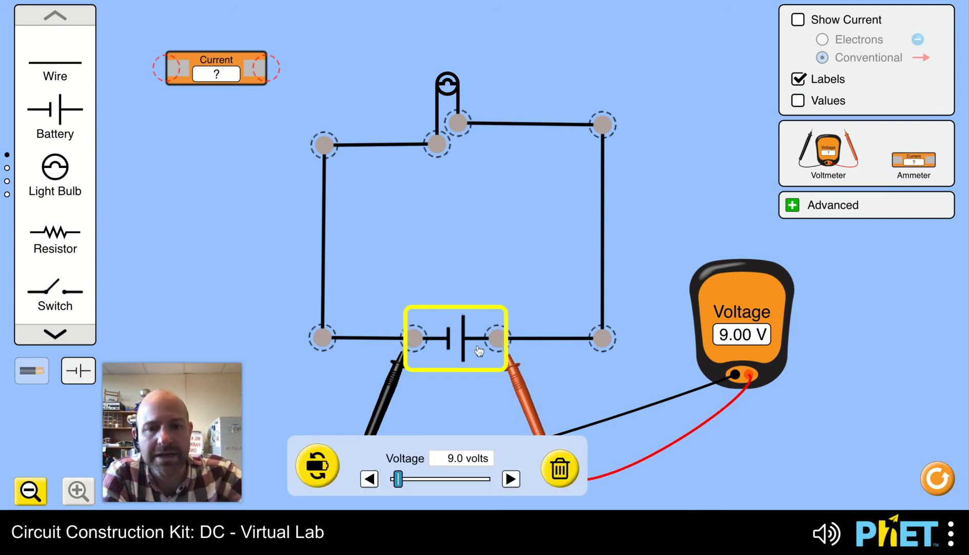
{"action": "left_click", "coordinate": [463, 240]}
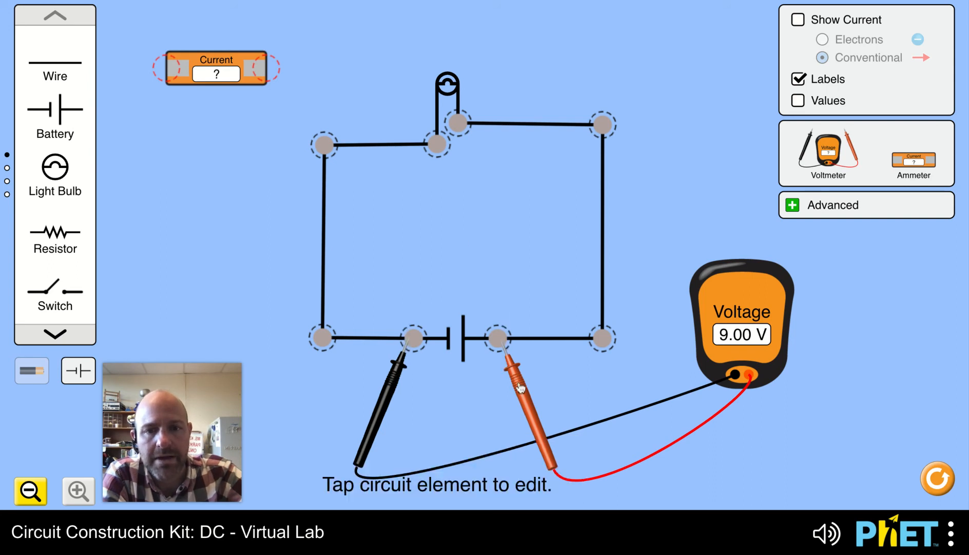
{"action": "left_click_drag", "start_coordinate": [394, 386], "coordinate": [479, 389]}
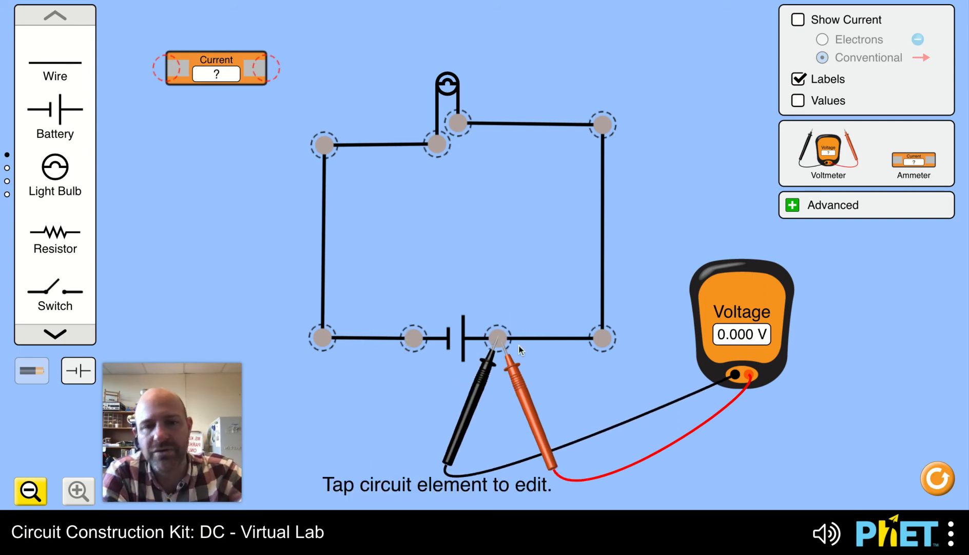
Measure the voltage across the light bulb's two terminals with the voltmeter probes and put the voltmeter away
{"action": "left_click_drag", "start_coordinate": [523, 380], "coordinate": [497, 188]}
{"action": "left_click_drag", "start_coordinate": [471, 391], "coordinate": [406, 199]}
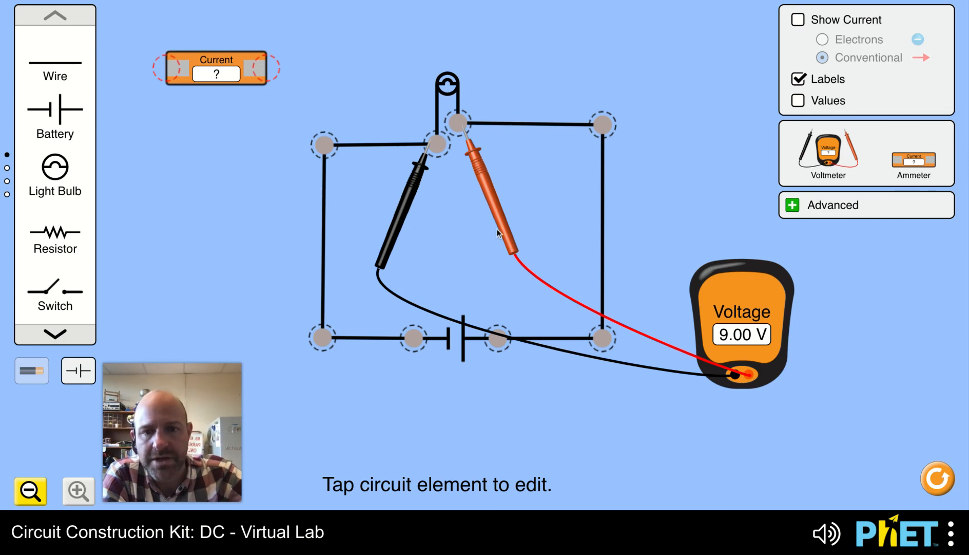
{"action": "mouse_move", "coordinate": [500, 232]}
{"action": "left_mouse_down"}
{"action": "mouse_move", "coordinate": [438, 232]}
{"action": "mouse_move", "coordinate": [429, 220]}
{"action": "mouse_move", "coordinate": [439, 207]}
{"action": "mouse_move", "coordinate": [506, 226]}
{"action": "left_mouse_up"}
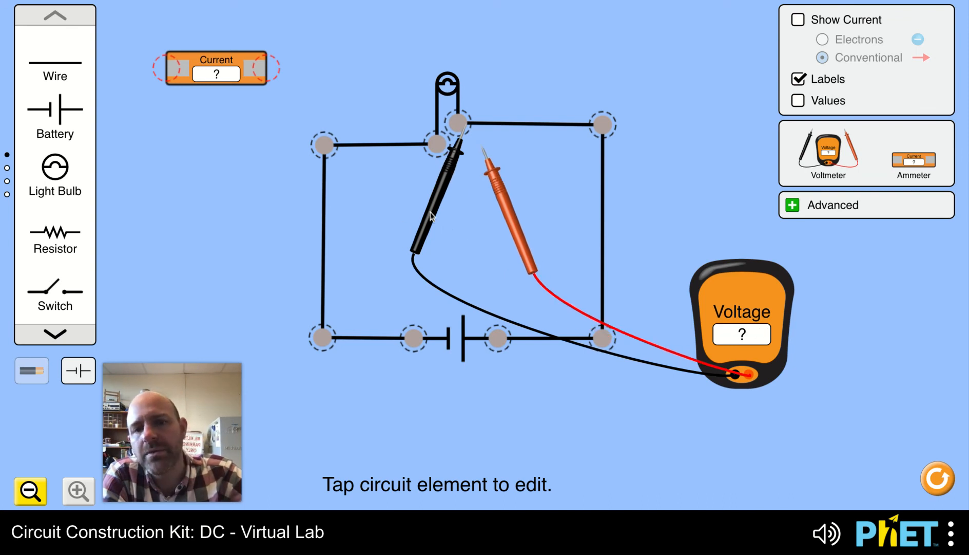
{"action": "left_click_drag", "start_coordinate": [431, 211], "coordinate": [403, 232]}
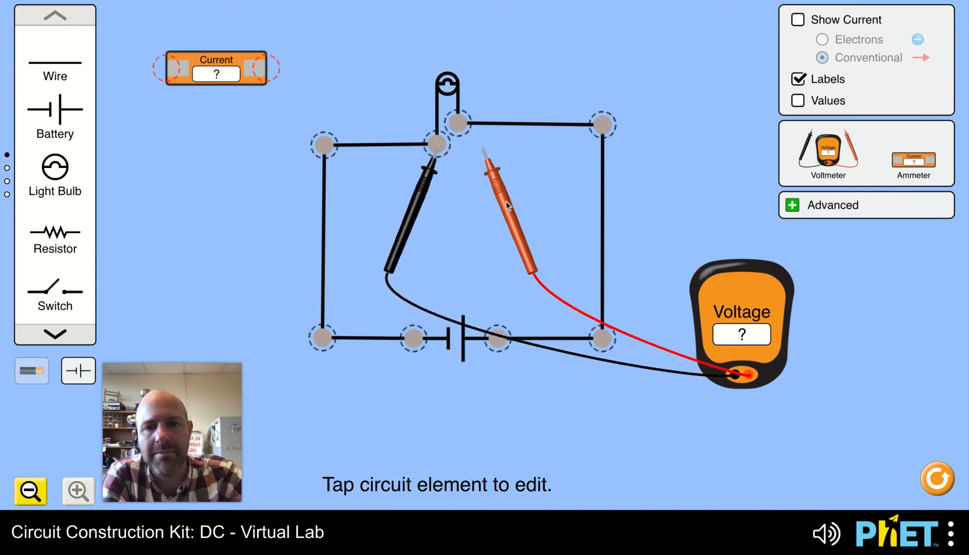
{"action": "left_click_drag", "start_coordinate": [507, 204], "coordinate": [483, 181]}
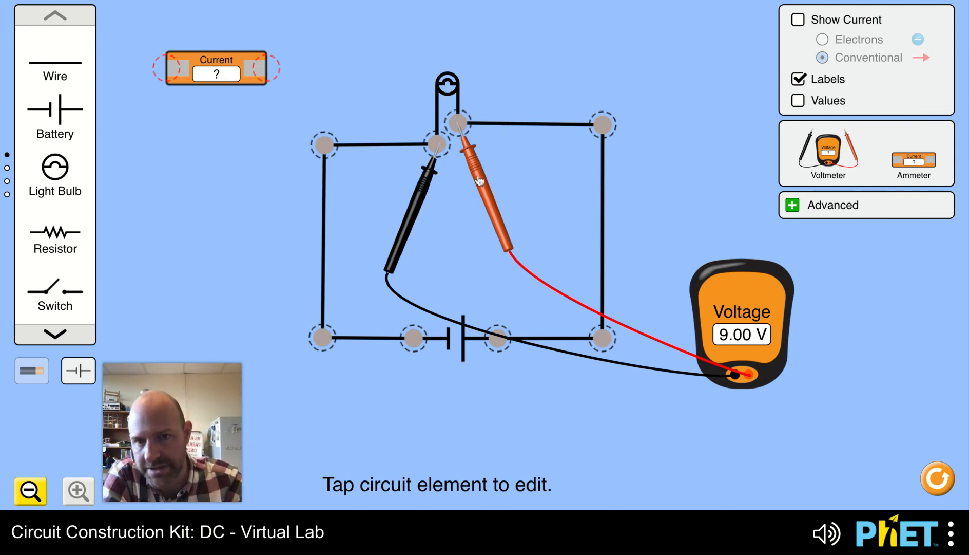
{"action": "left_click_drag", "start_coordinate": [757, 318], "coordinate": [829, 154]}
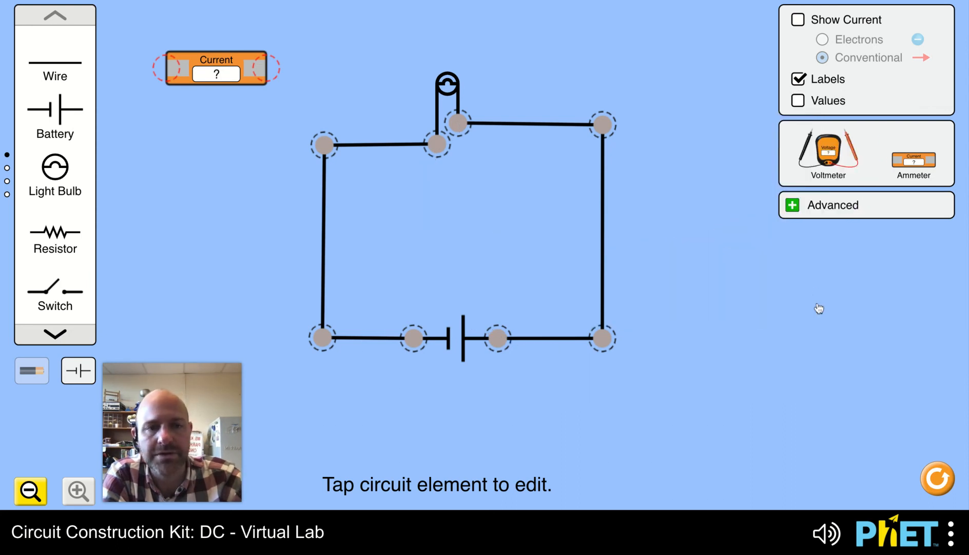
Move the ammeter down beside the circuit's upper-left wire junction and cut that junction apart
{"action": "left_click_drag", "start_coordinate": [215, 73], "coordinate": [215, 175]}
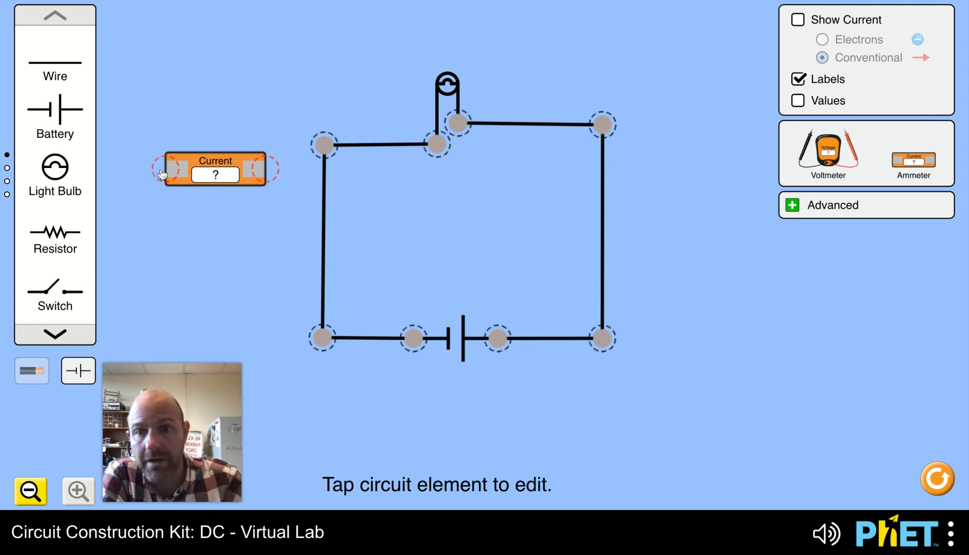
{"action": "mouse_move", "coordinate": [325, 150]}
{"action": "left_mouse_down"}
{"action": "mouse_move", "coordinate": [322, 205]}
{"action": "mouse_move", "coordinate": [319, 132]}
{"action": "mouse_move", "coordinate": [322, 150]}
{"action": "left_mouse_up"}
{"action": "left_click", "coordinate": [321, 146]}
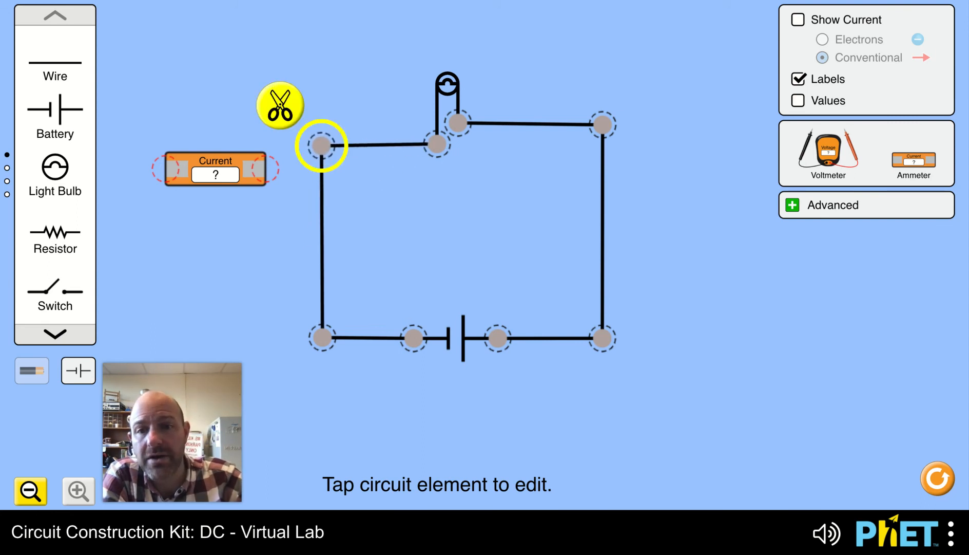
{"action": "left_click", "coordinate": [295, 119]}
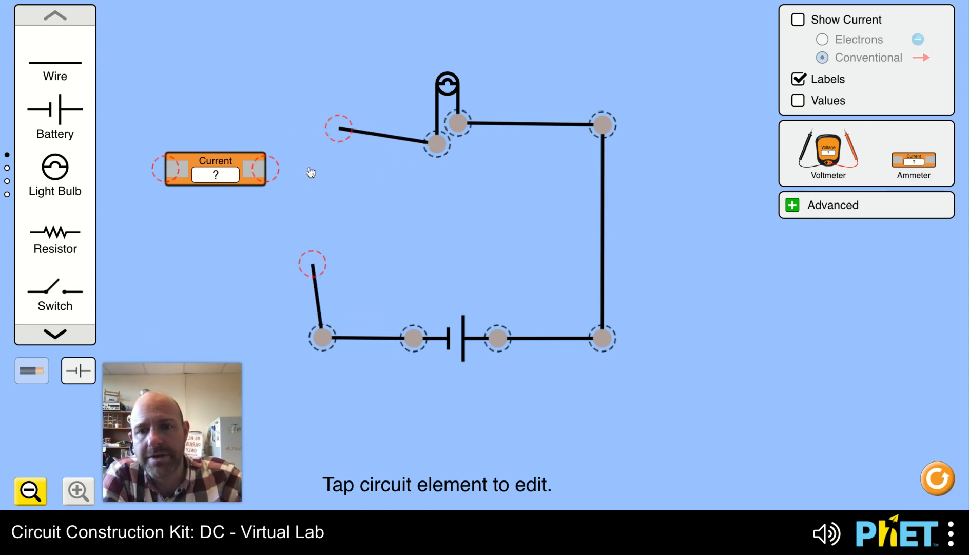
Connect the ammeter in series between the two loose wire ends and switch the circuit to lifelike component pictures
{"action": "mouse_move", "coordinate": [233, 169]}
{"action": "left_mouse_down"}
{"action": "mouse_move", "coordinate": [295, 183]}
{"action": "mouse_move", "coordinate": [380, 281]}
{"action": "mouse_move", "coordinate": [394, 203]}
{"action": "mouse_move", "coordinate": [320, 173]}
{"action": "mouse_move", "coordinate": [320, 207]}
{"action": "mouse_move", "coordinate": [320, 171]}
{"action": "mouse_move", "coordinate": [339, 128]}
{"action": "left_mouse_up"}
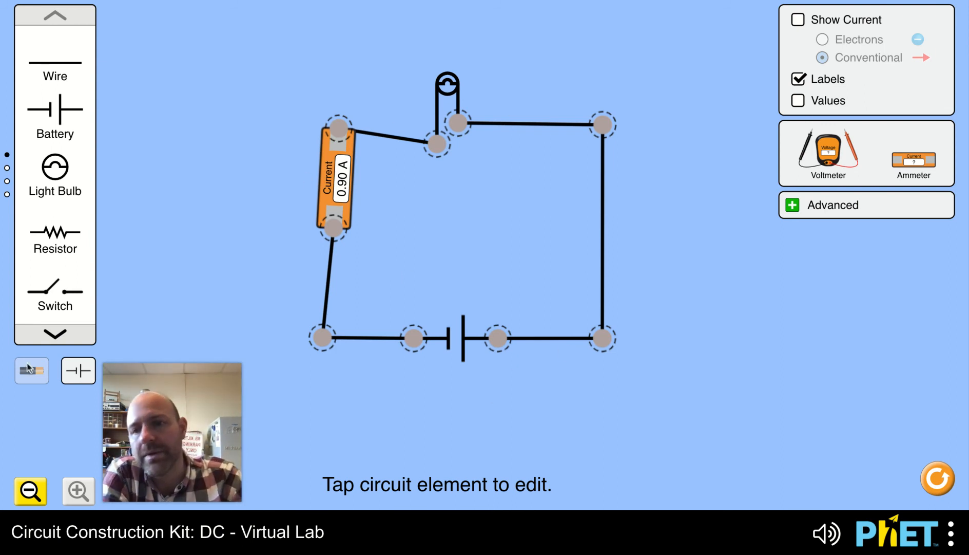
{"action": "left_click", "coordinate": [43, 373]}
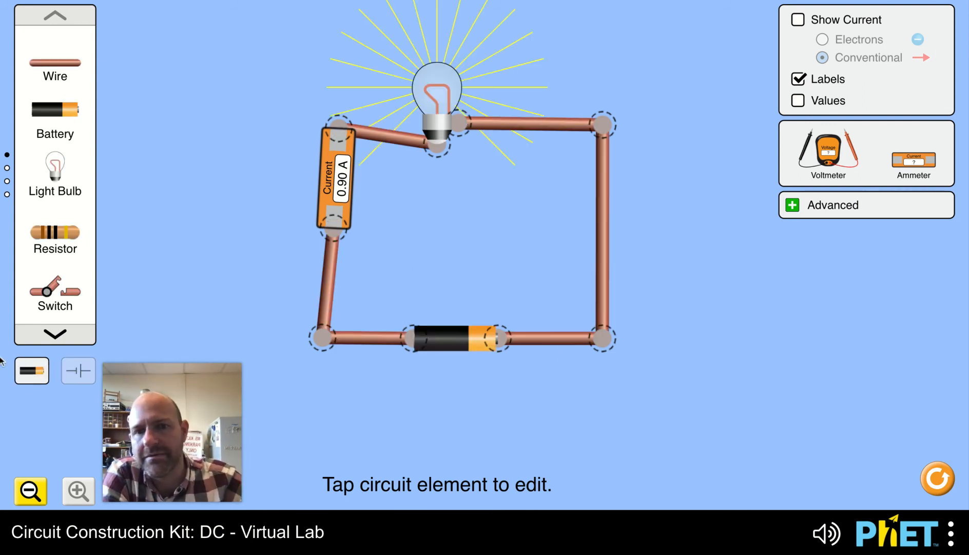
Shift the connected ammeter slightly down and show the conventional current flow
{"action": "left_click_drag", "start_coordinate": [341, 193], "coordinate": [331, 210]}
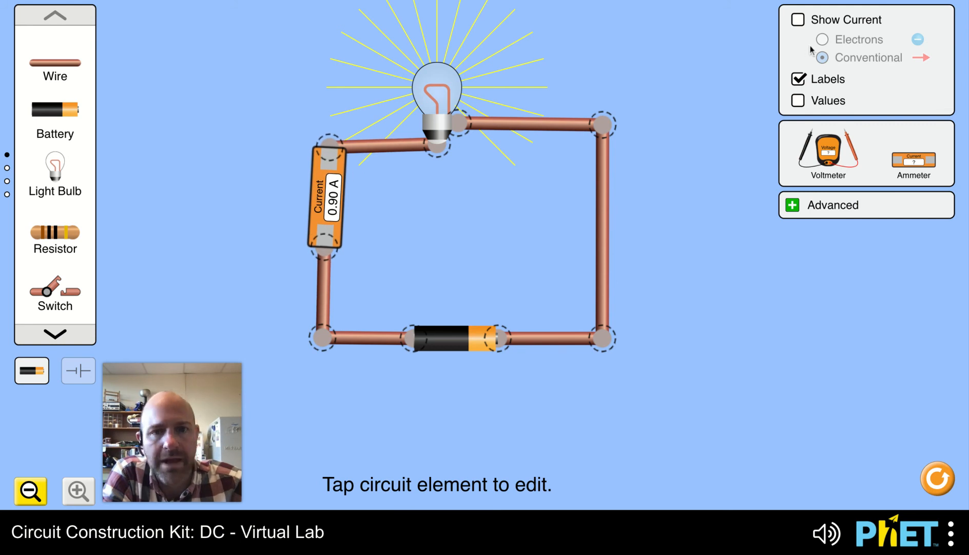
{"action": "left_click", "coordinate": [800, 23]}
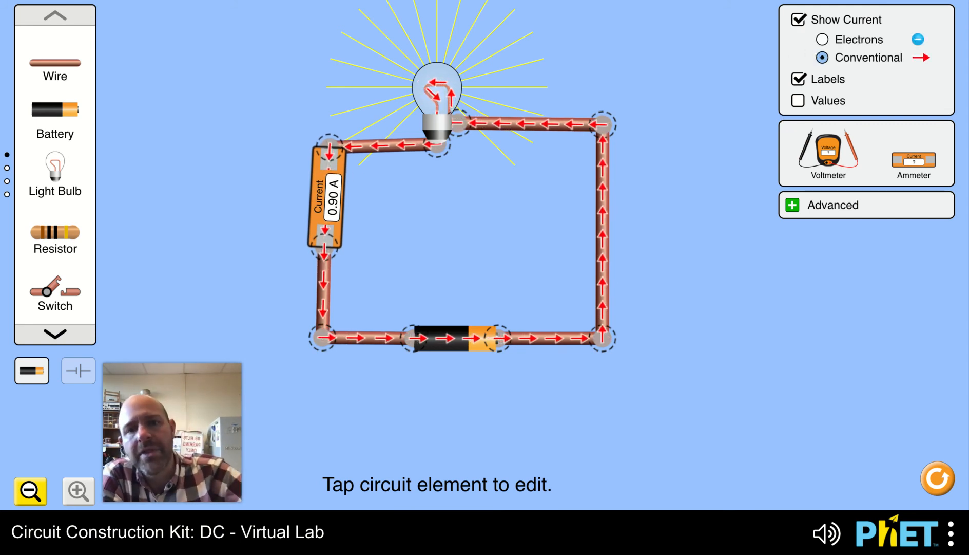
Cut the ammeter loose from the wires at both ends and set it aside to the left of the circuit
{"action": "left_click", "coordinate": [325, 241]}
{"action": "left_click", "coordinate": [266, 244]}
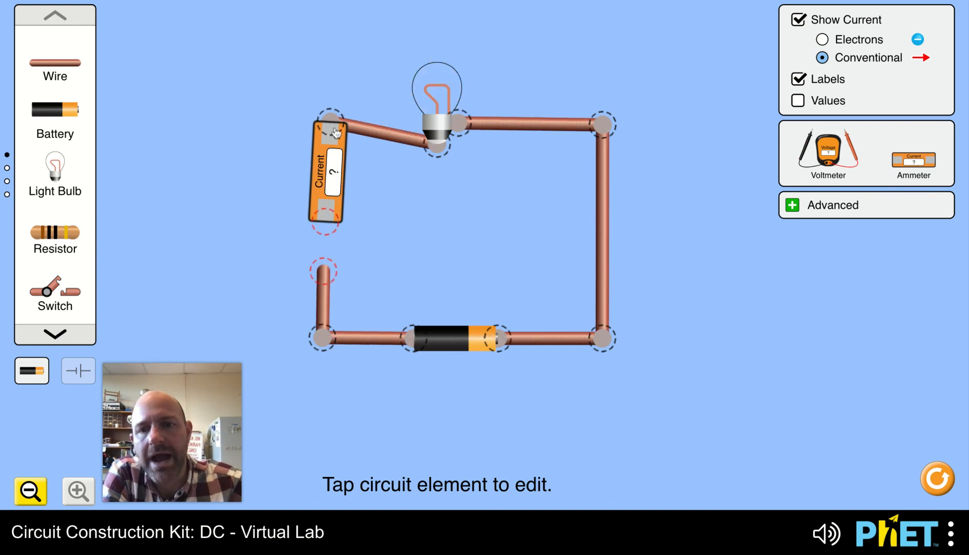
{"action": "left_click", "coordinate": [338, 135]}
{"action": "key", "text": "Delete"}
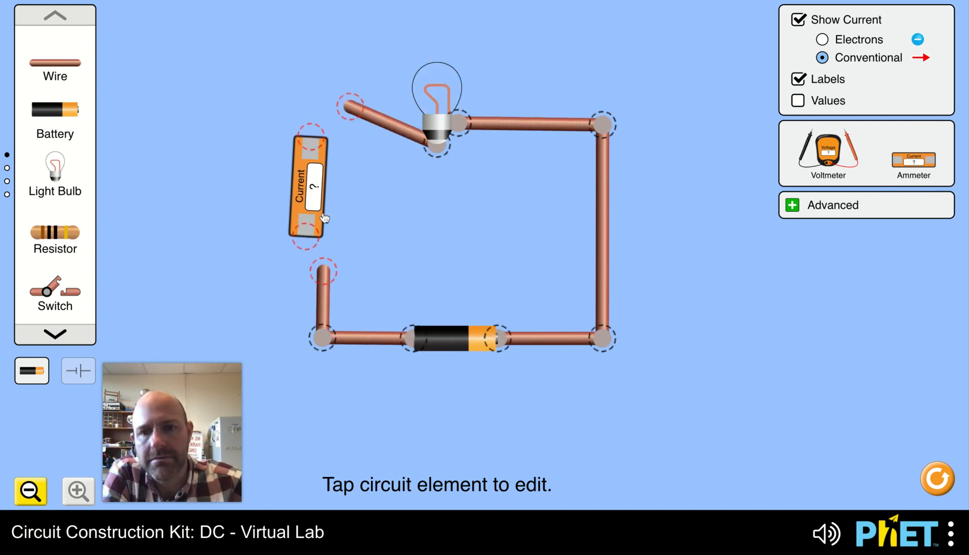
{"action": "left_click_drag", "start_coordinate": [325, 218], "coordinate": [245, 209]}
Rejoin the two loose wires to close the loop and place their junction at the circuit's upper-left corner
{"action": "left_click_drag", "start_coordinate": [322, 269], "coordinate": [349, 108]}
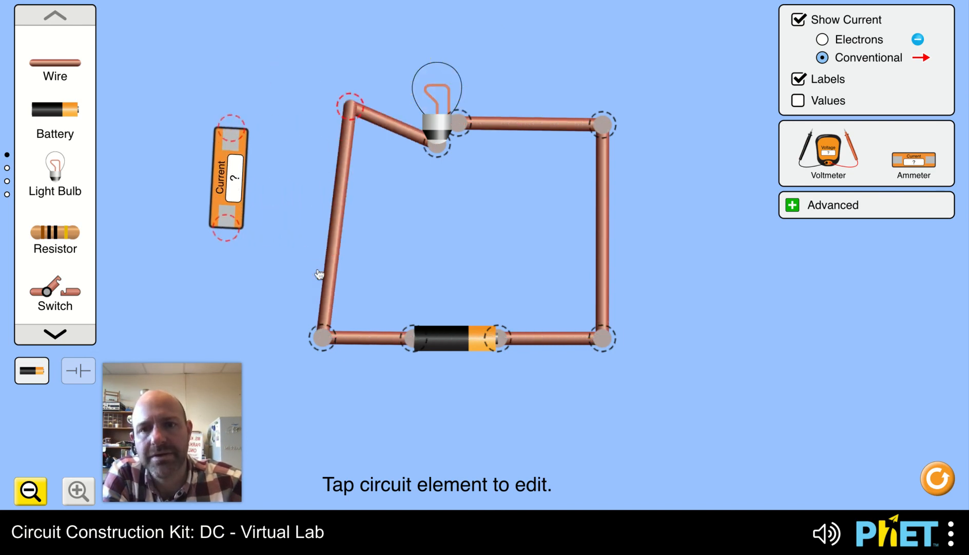
{"action": "left_click_drag", "start_coordinate": [318, 271], "coordinate": [308, 142]}
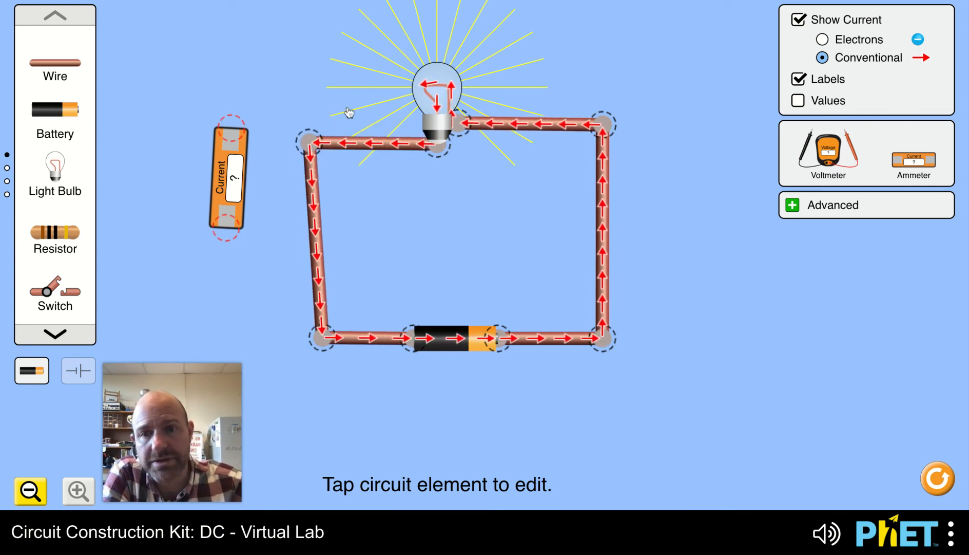
Cut the upper-left wire junction apart and connect the two wire ends to the ammeter's terminals
{"action": "left_click", "coordinate": [310, 141]}
{"action": "left_click", "coordinate": [271, 97]}
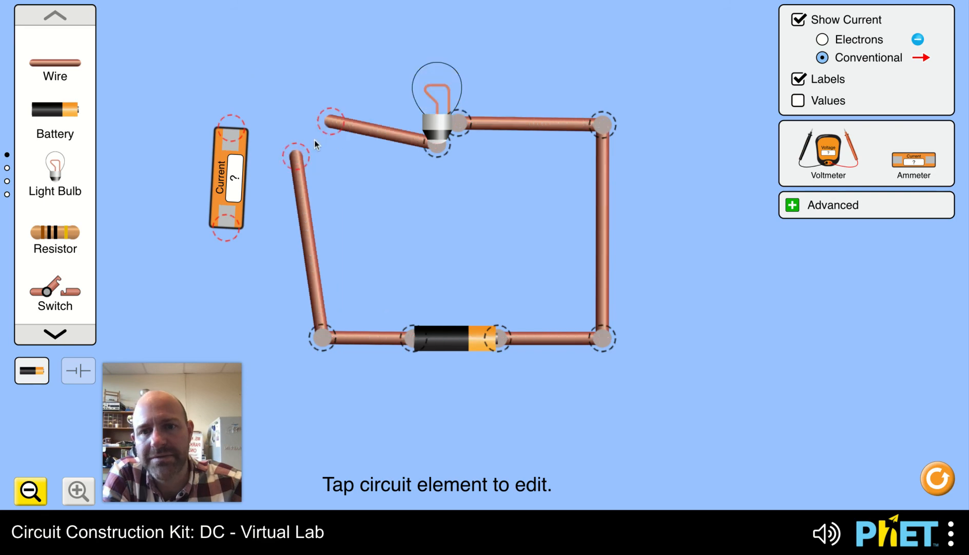
{"action": "left_click_drag", "start_coordinate": [295, 151], "coordinate": [233, 230]}
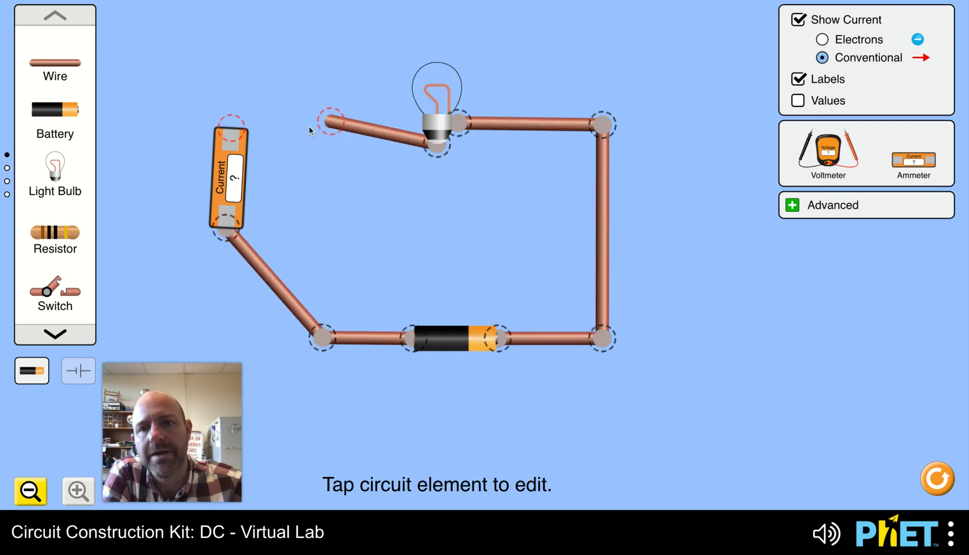
{"action": "left_click_drag", "start_coordinate": [328, 124], "coordinate": [232, 127]}
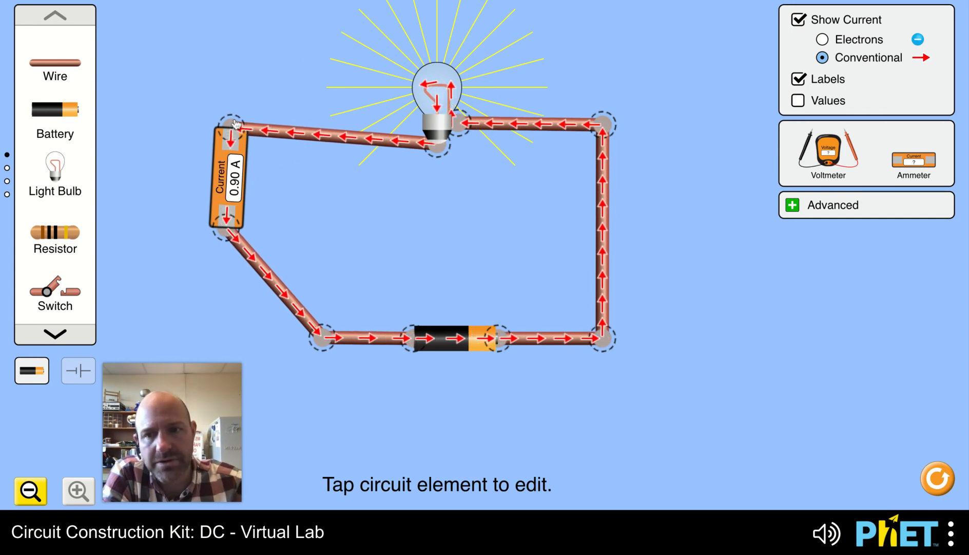
Delete the ammeter from the circuit
{"action": "left_click", "coordinate": [257, 126]}
{"action": "left_click", "coordinate": [222, 157]}
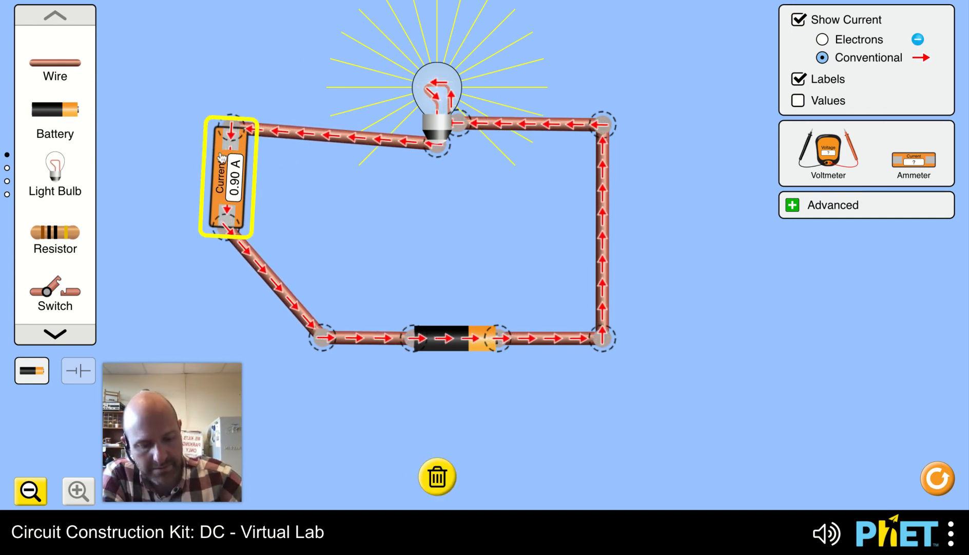
{"action": "key", "text": "Delete"}
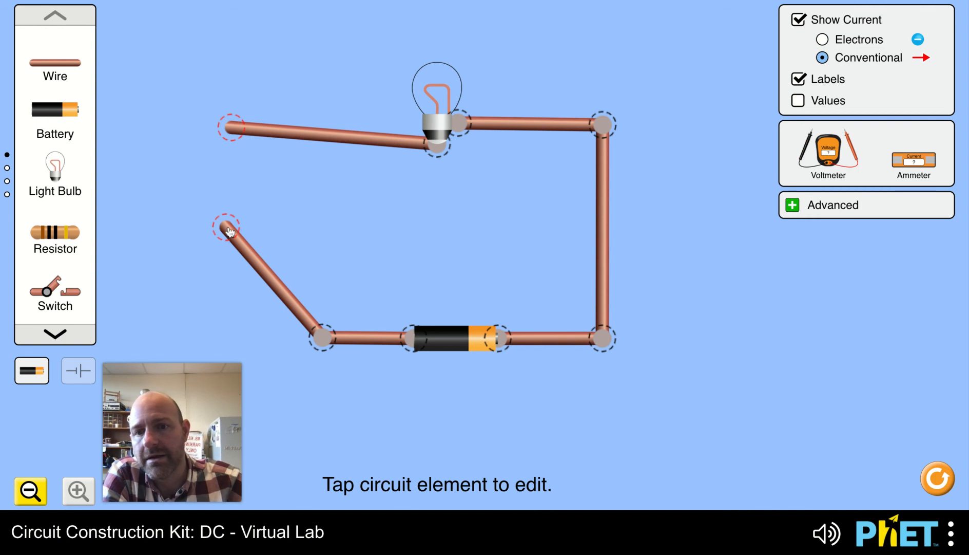
Add a second light bulb in series at the upper-left corner, connecting both loose wire ends to its terminals
{"action": "left_click_drag", "start_coordinate": [227, 228], "coordinate": [169, 328]}
{"action": "left_click_drag", "start_coordinate": [229, 127], "coordinate": [336, 148]}
{"action": "left_click_drag", "start_coordinate": [62, 167], "coordinate": [315, 126]}
{"action": "left_click_drag", "start_coordinate": [170, 328], "coordinate": [315, 170]}
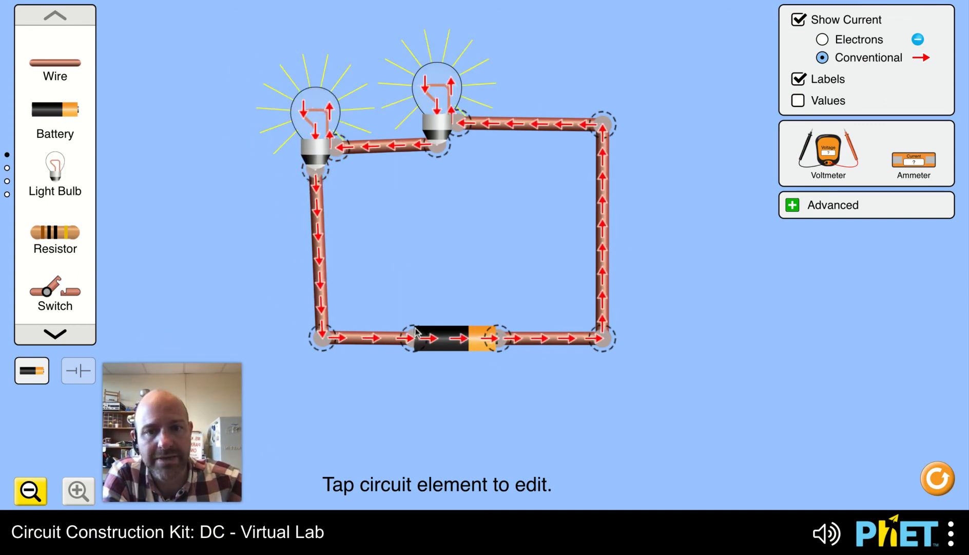
Raise the original bulb, cut the junction at its base, and connect the freed wire to the battery's right terminal
{"action": "left_click_drag", "start_coordinate": [438, 146], "coordinate": [463, 100]}
{"action": "left_click", "coordinate": [462, 101]}
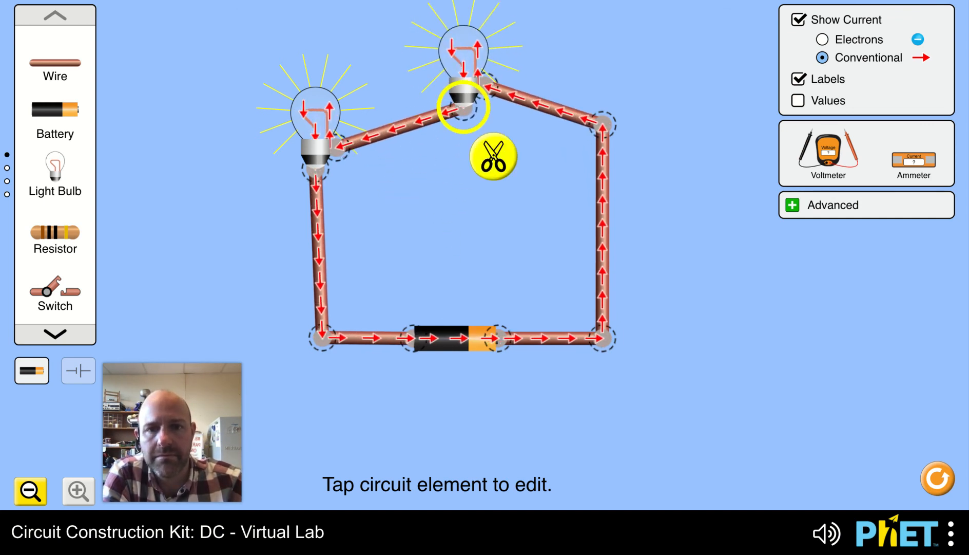
{"action": "left_click", "coordinate": [493, 156]}
{"action": "left_click_drag", "start_coordinate": [445, 125], "coordinate": [493, 331]}
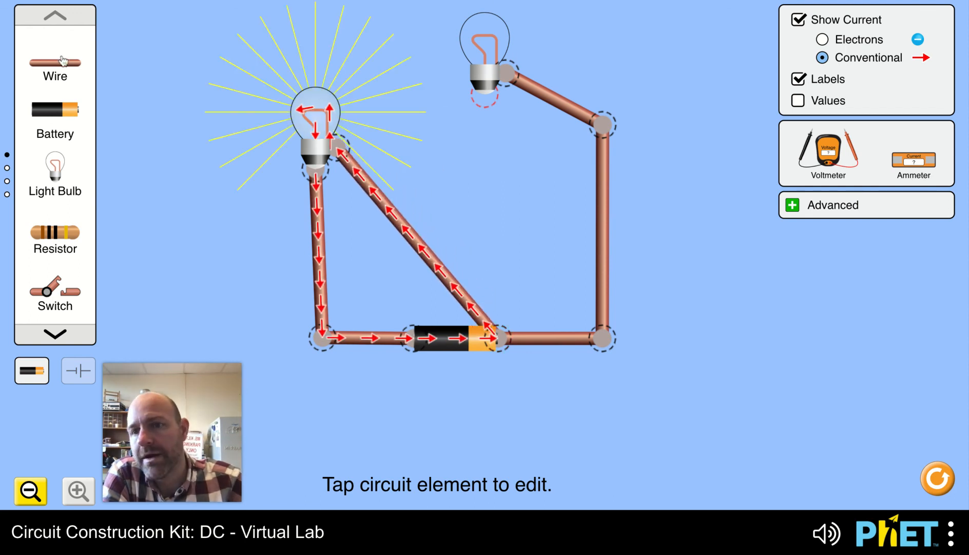
Complete the parallel circuit with a wire from the original bulb's base to the lower-left junction, and arrange the bulbs one above the other
{"action": "left_click", "coordinate": [50, 71]}
{"action": "left_click_drag", "start_coordinate": [50, 71], "coordinate": [323, 338]}
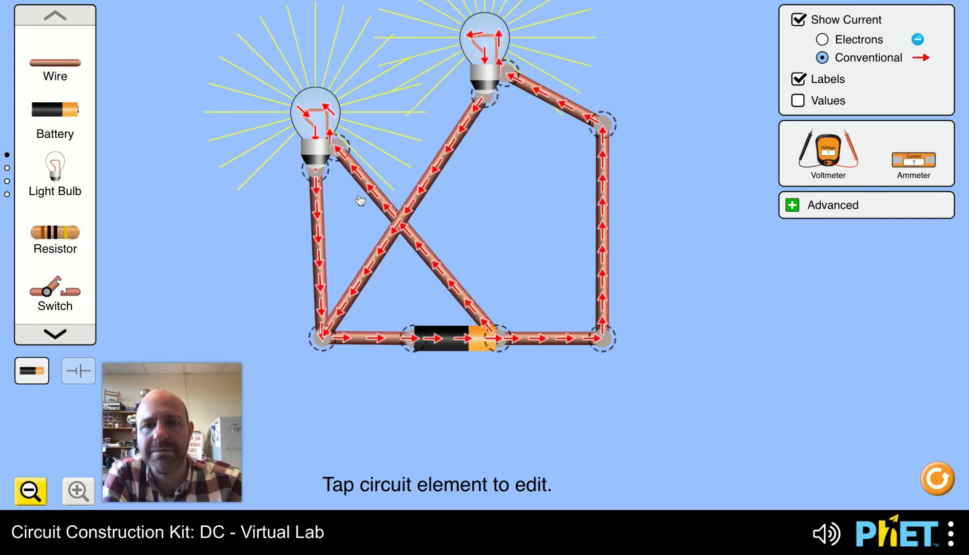
{"action": "left_click_drag", "start_coordinate": [486, 69], "coordinate": [243, 48]}
{"action": "left_click_drag", "start_coordinate": [317, 134], "coordinate": [451, 209]}
{"action": "left_click_drag", "start_coordinate": [233, 44], "coordinate": [425, 72]}
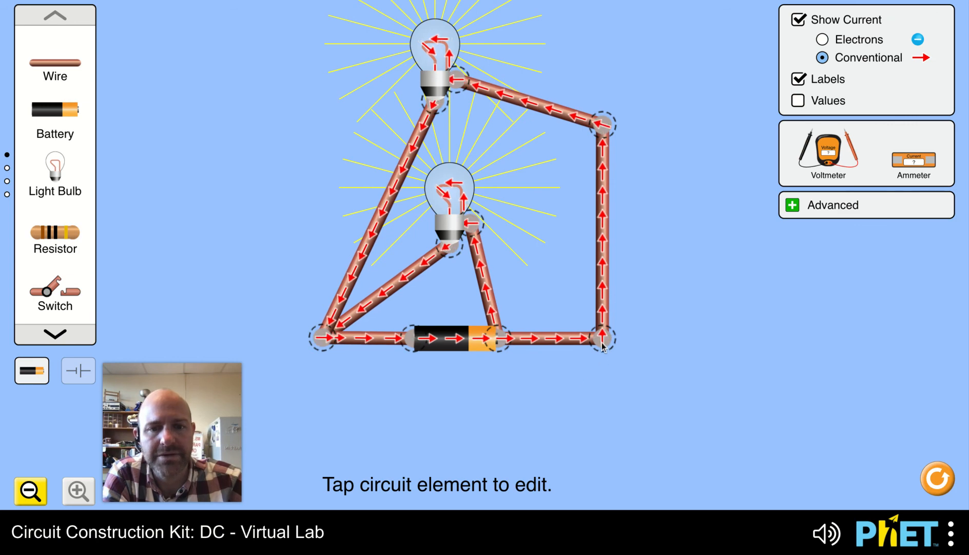
Reset the simulation and look over the advanced options for wire resistivity, battery resistance and real bulbs
{"action": "left_click", "coordinate": [947, 484]}
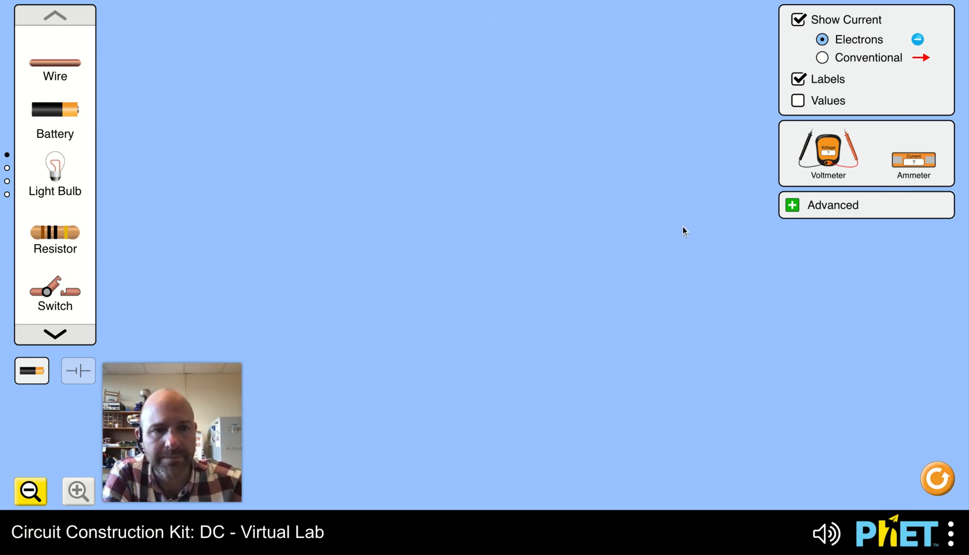
{"action": "left_click", "coordinate": [793, 205]}
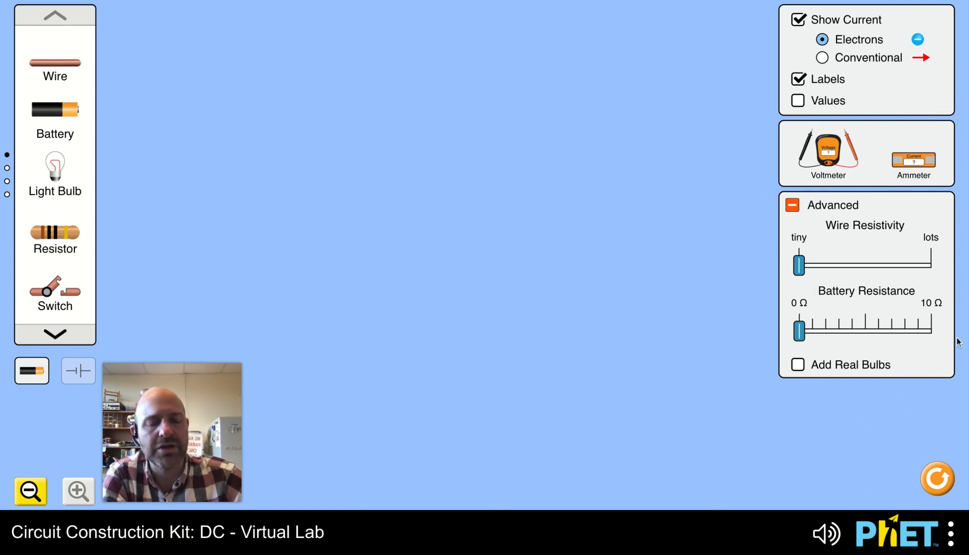
{"action": "left_click", "coordinate": [793, 206]}
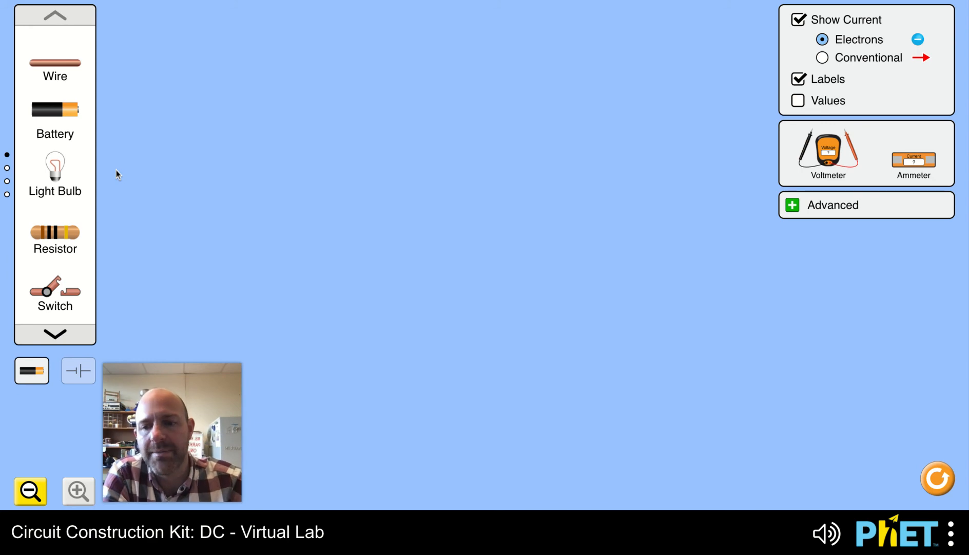
{"action": "mouse_move", "coordinate": [224, 365]}
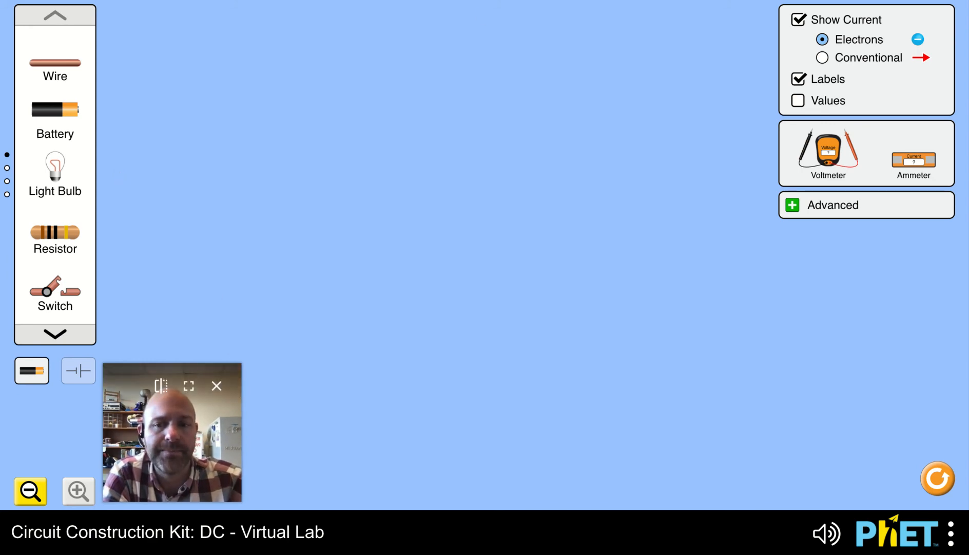